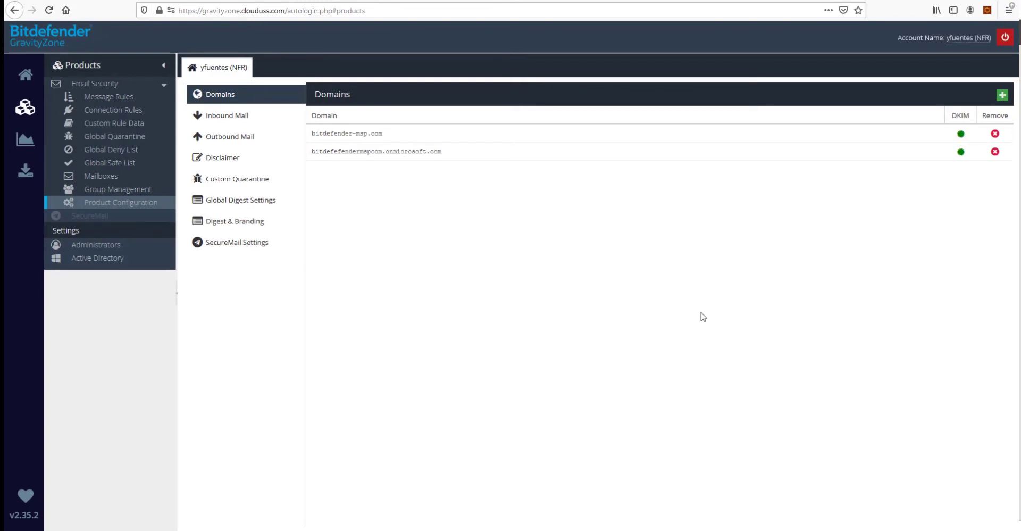
Open the Outbound Mail sending hosts page in Product Configuration
left_click(251, 137)
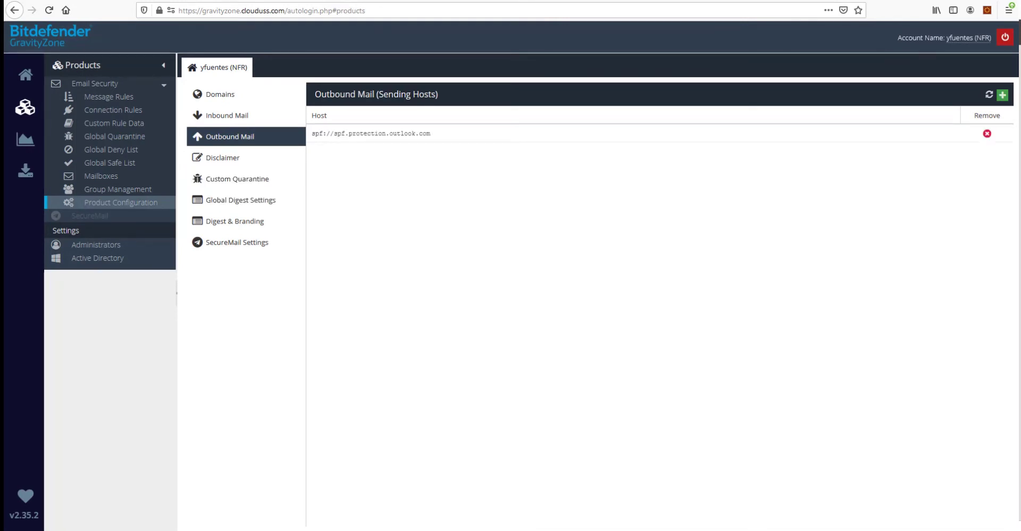
Switch to the Exchange admin center connector panel
key("alt+Tab")
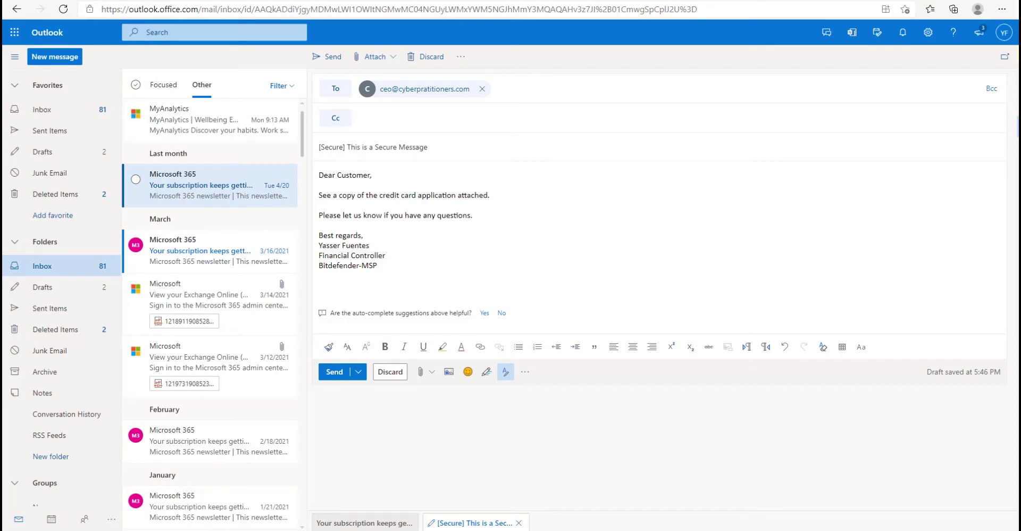
Highlight the word 'Secure' in the test draft's subject line
double_click(339, 147)
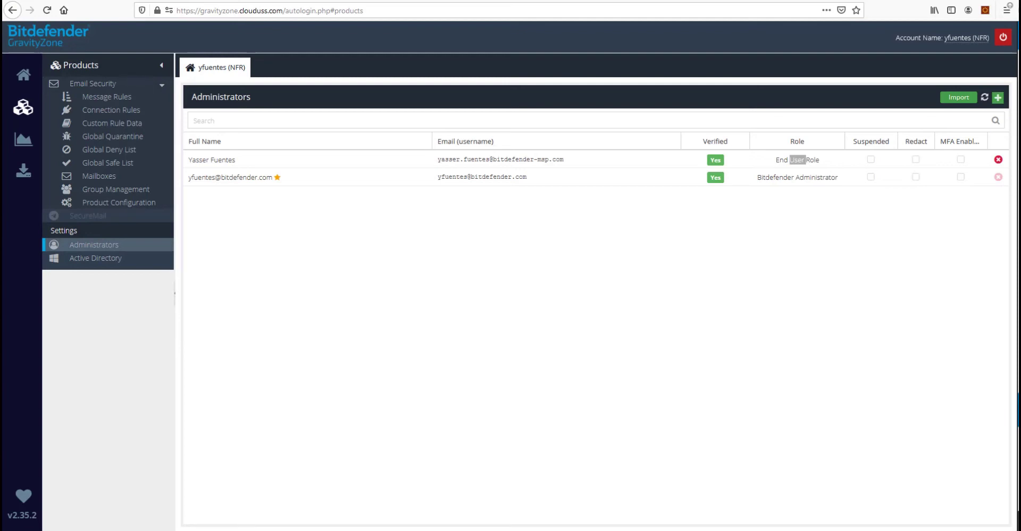
Start a new administrator account, entering the user's full name and email address
left_click(999, 98)
key("Tab")
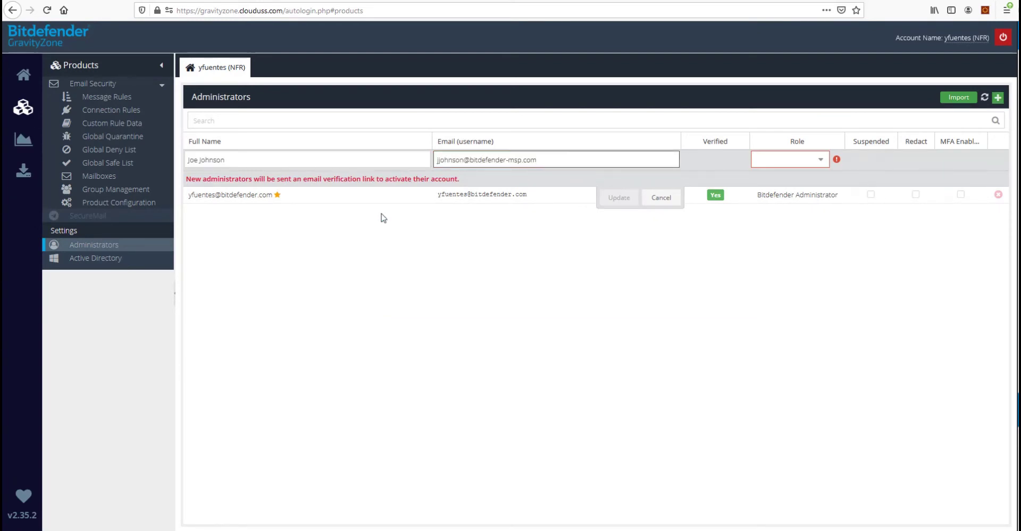
Assign End User Role, save the account, and open its Account Activation email
left_click(811, 159)
left_click(790, 177)
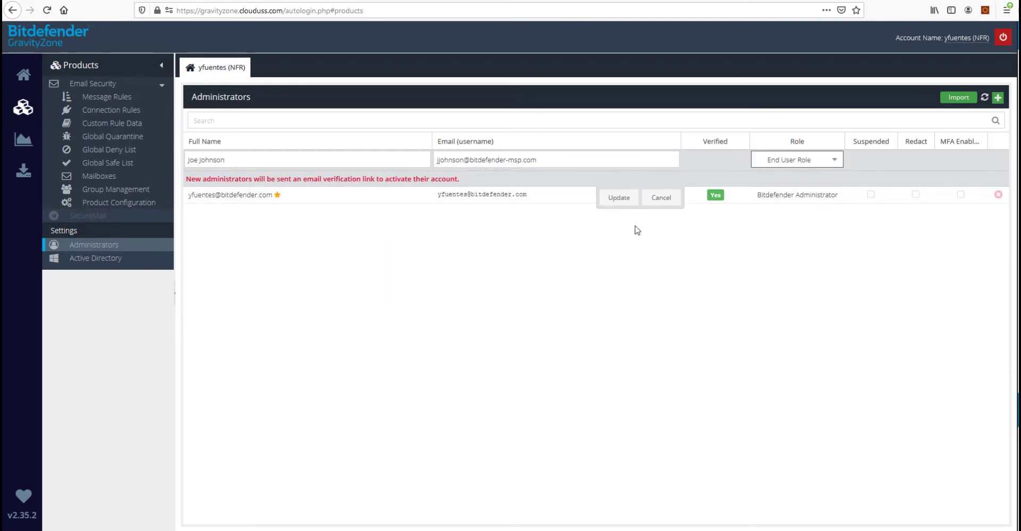
left_click(631, 203)
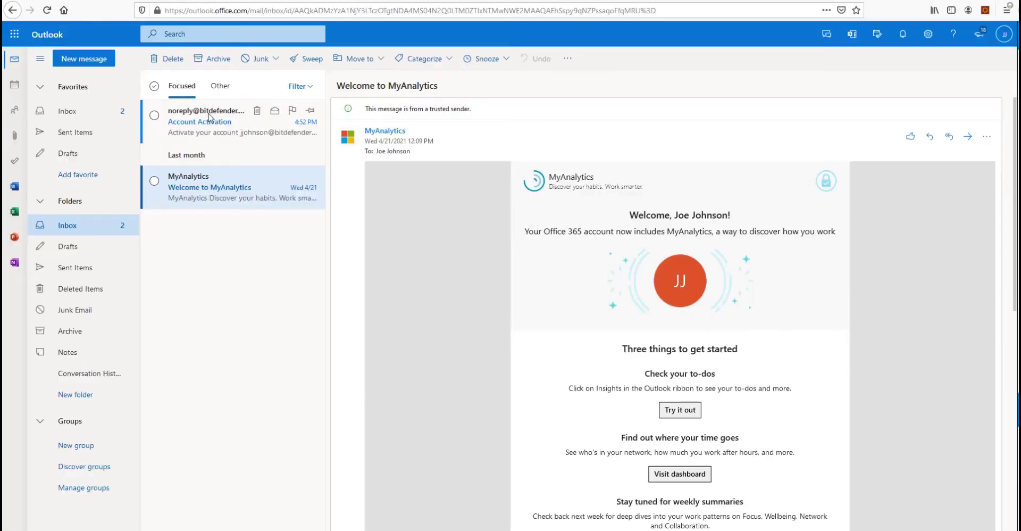
left_click(209, 118)
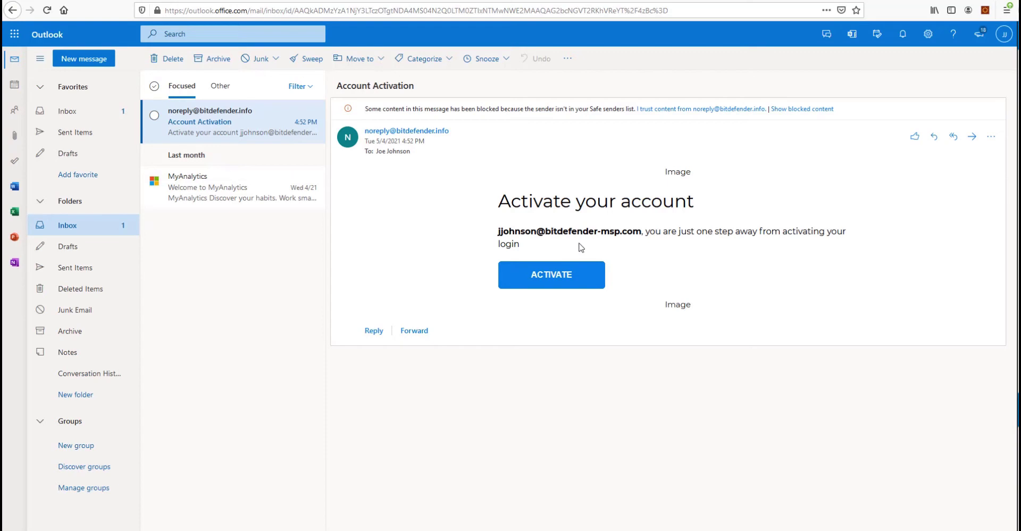
Activate the login from the email link with a confirmed password, declining to save it in Firefox
left_click(539, 282)
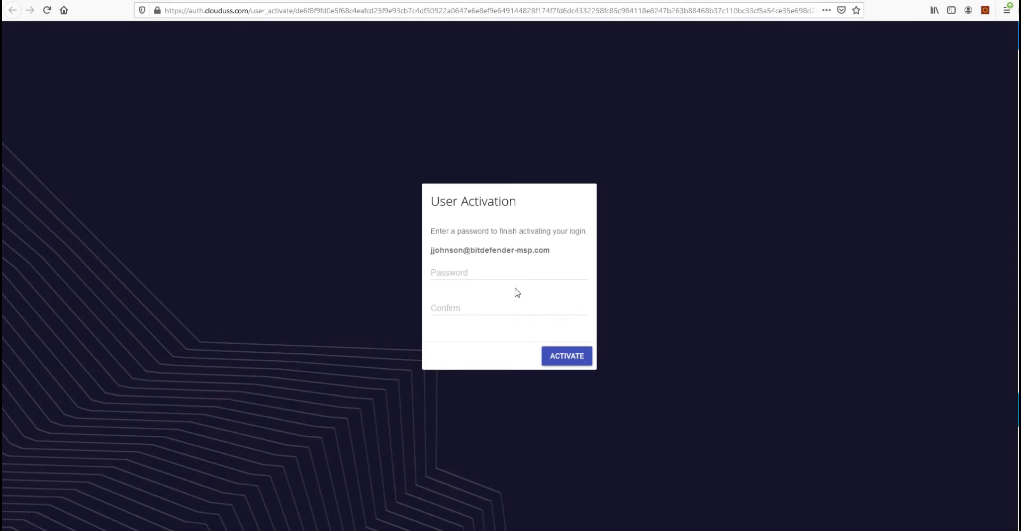
left_click(511, 273)
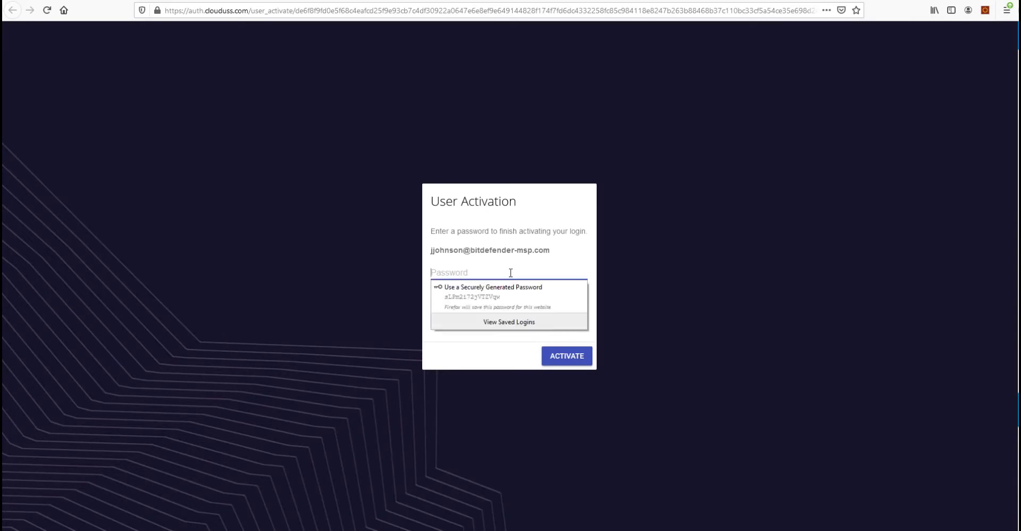
type("••••••••••")
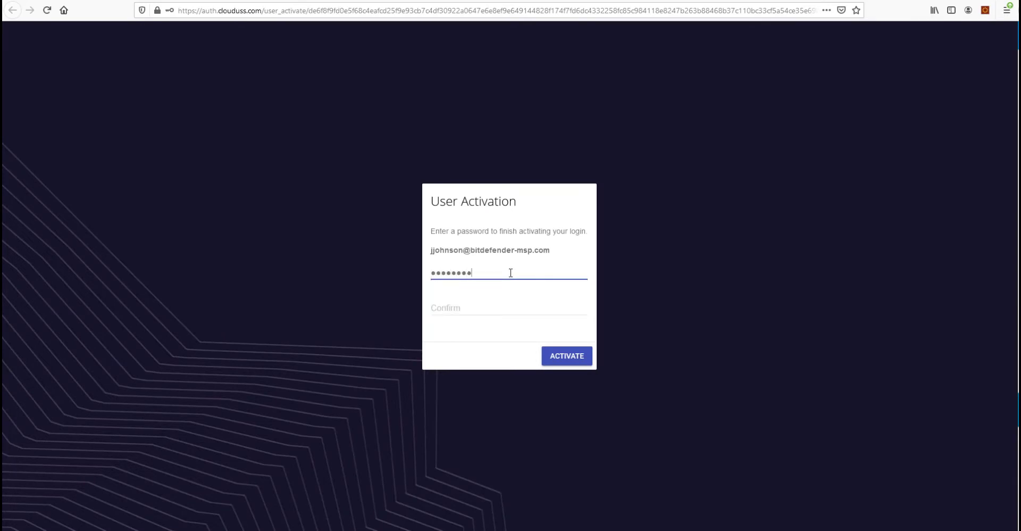
key("Tab")
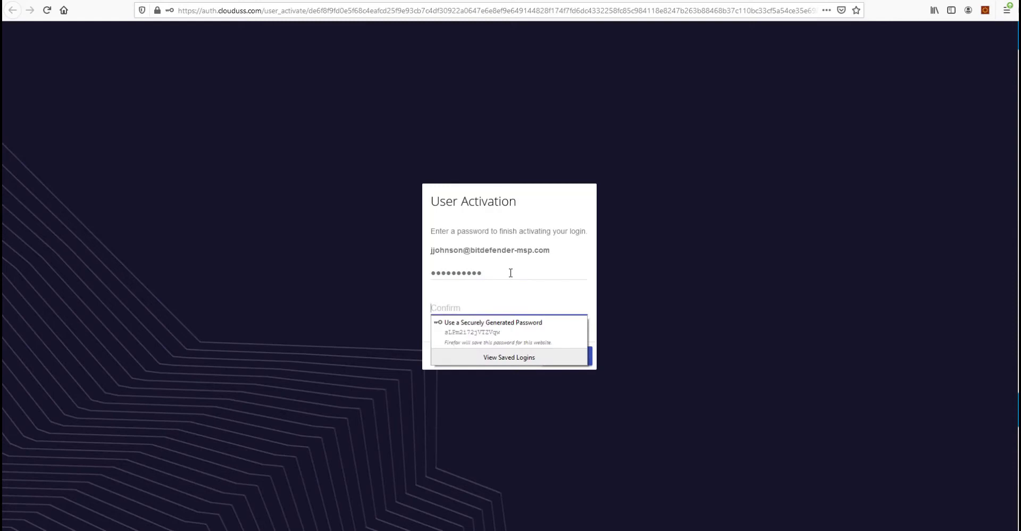
type("••••••••••")
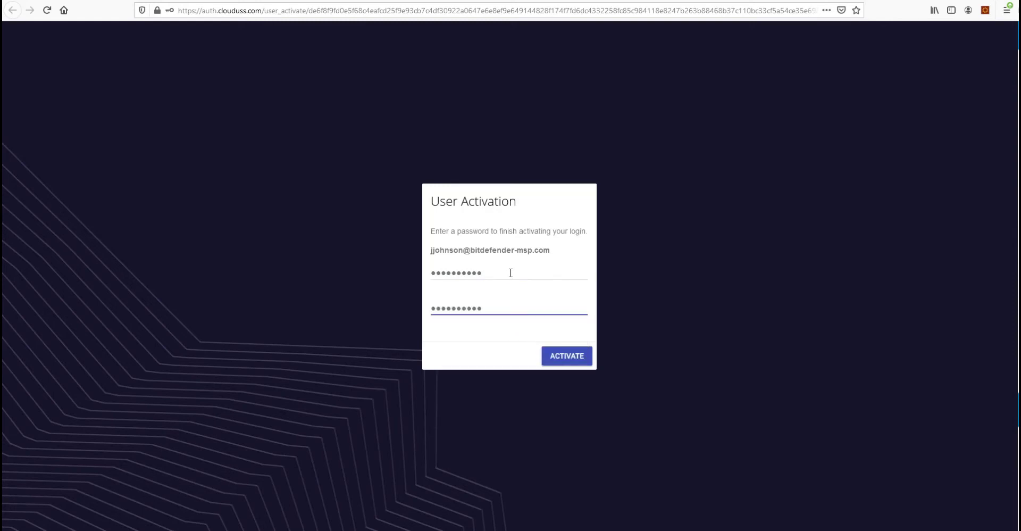
left_click(556, 357)
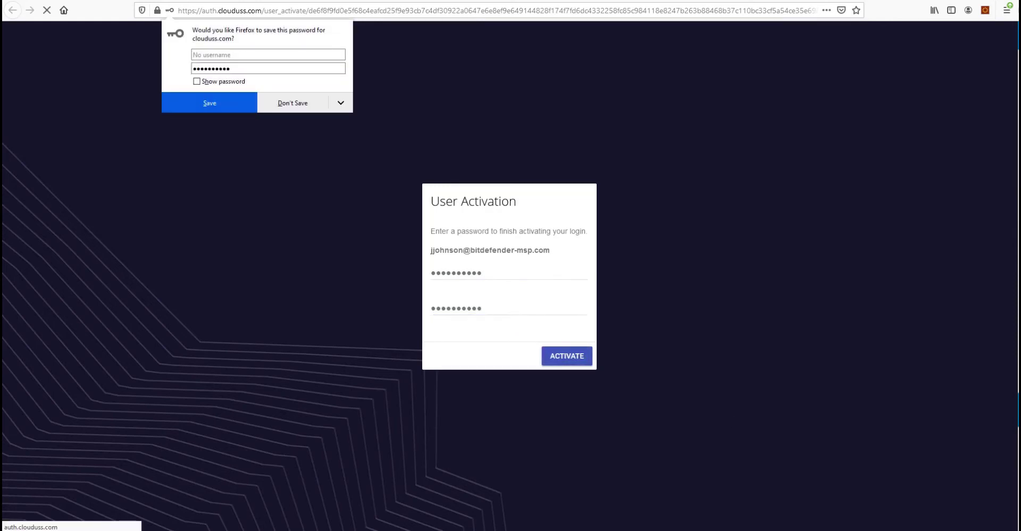
left_click(262, 102)
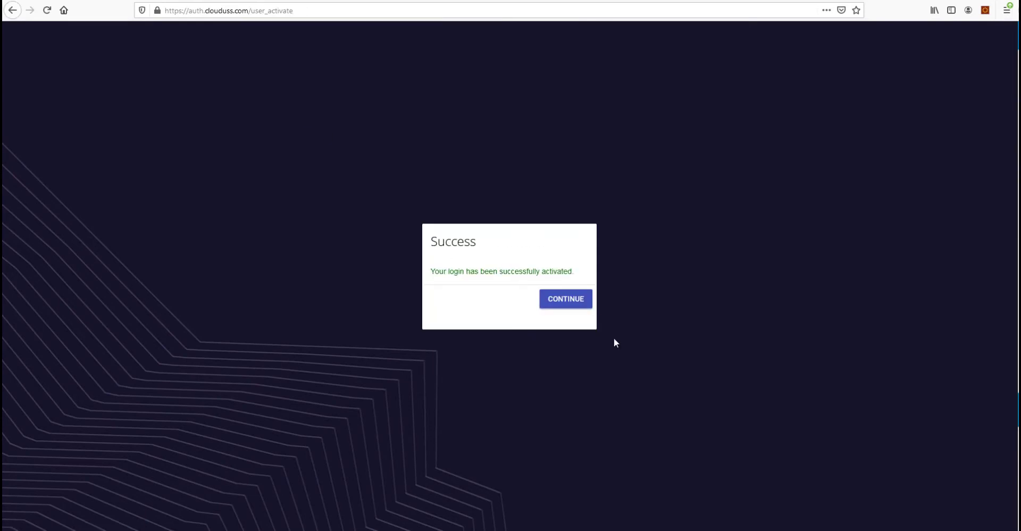
left_click(557, 300)
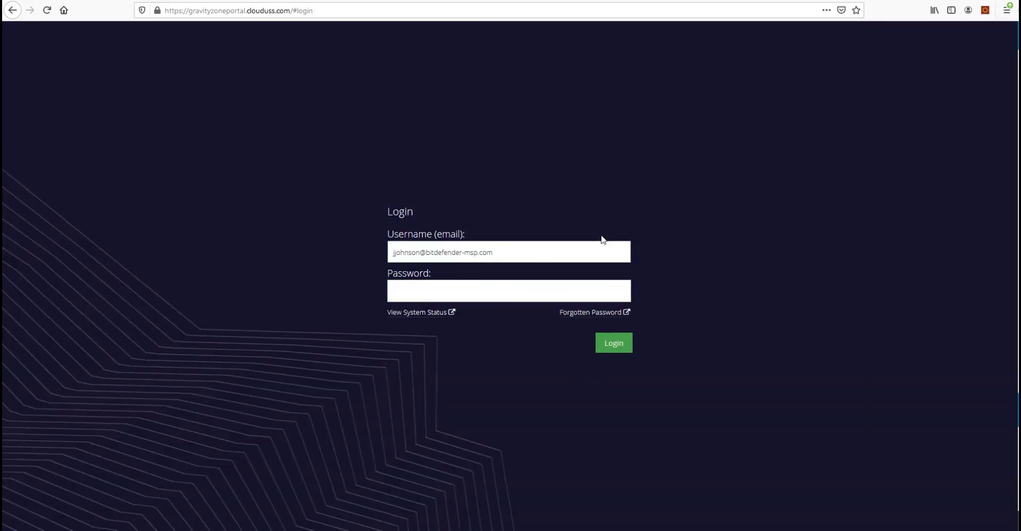
Log in to the GravityZone portal with the new user's password
left_click(584, 299)
type("•••••••••••")
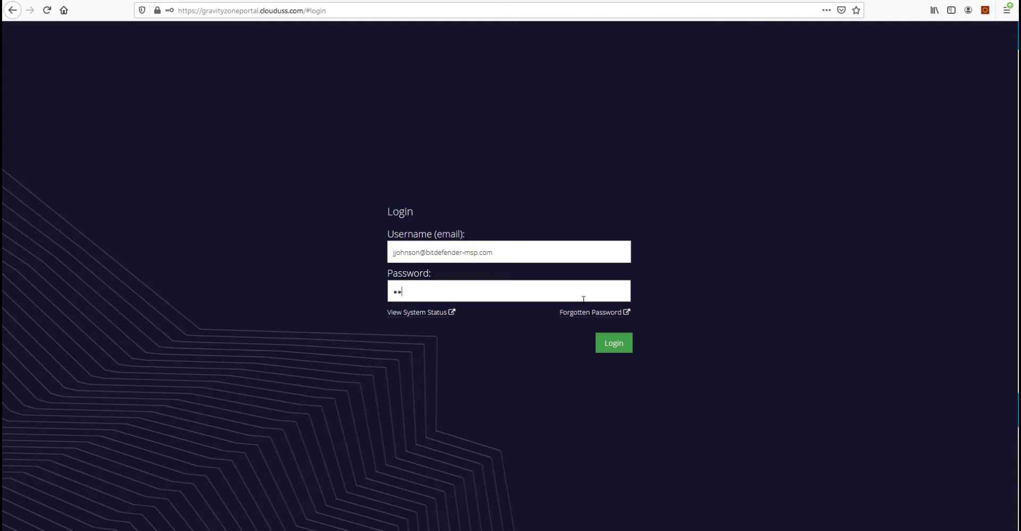
key("Return")
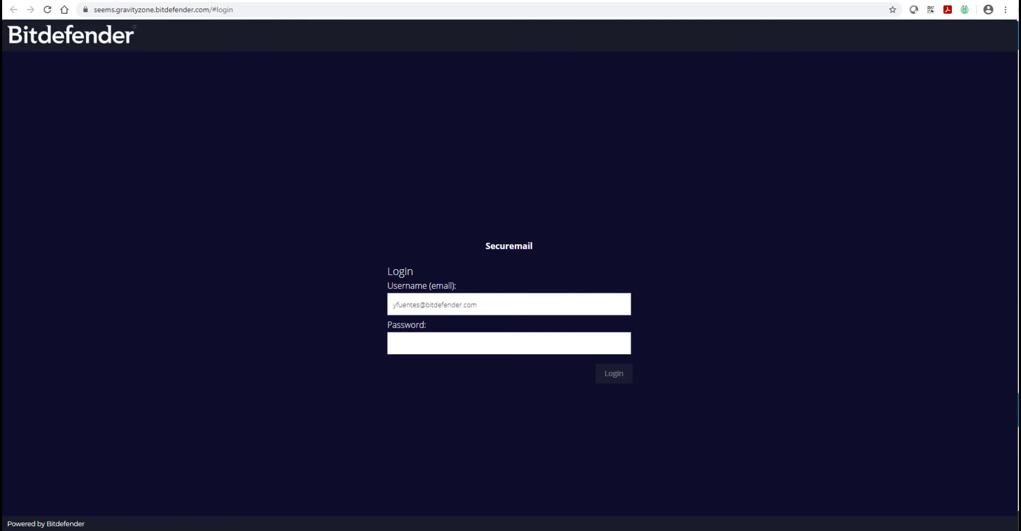
Log in to SecureMail with the password and open the [Secure] test message
left_click(547, 343)
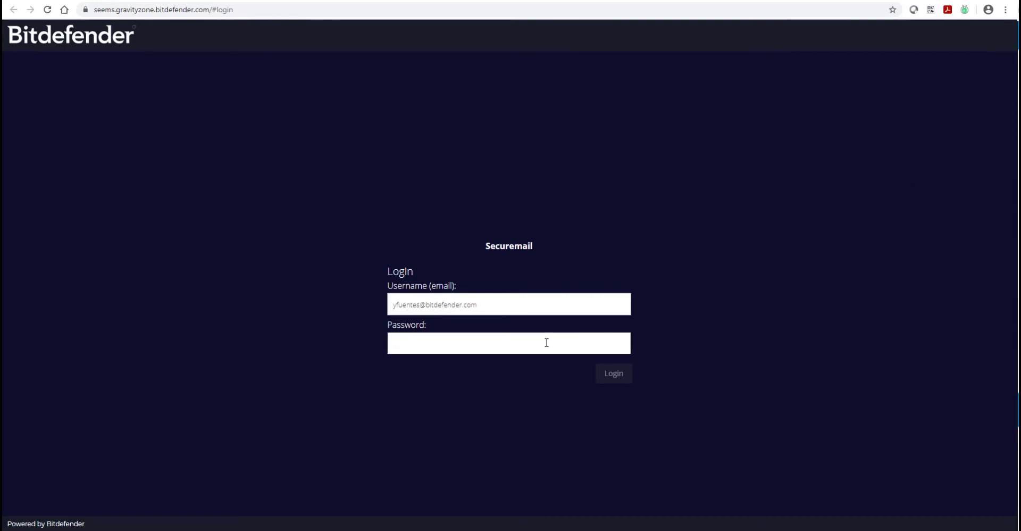
type("•••••••••")
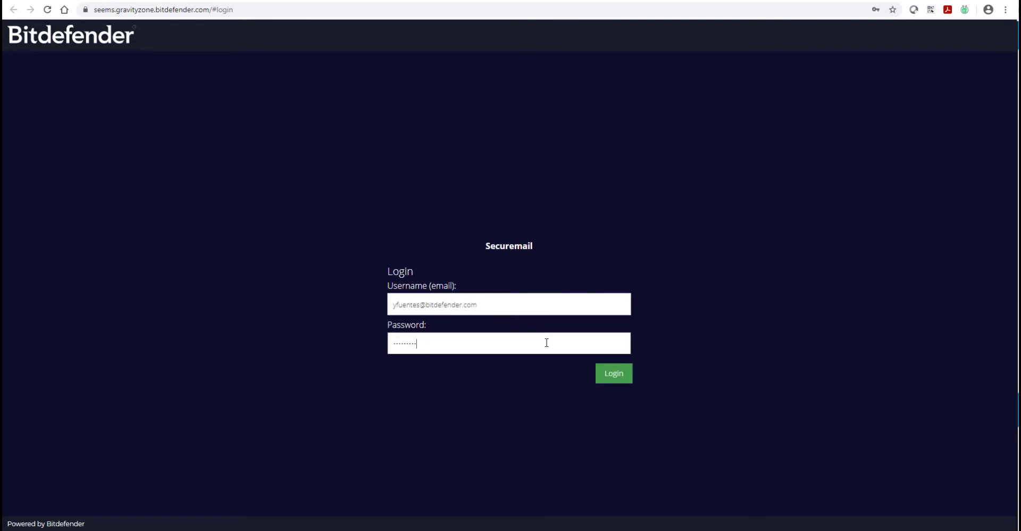
type("•")
key("Return")
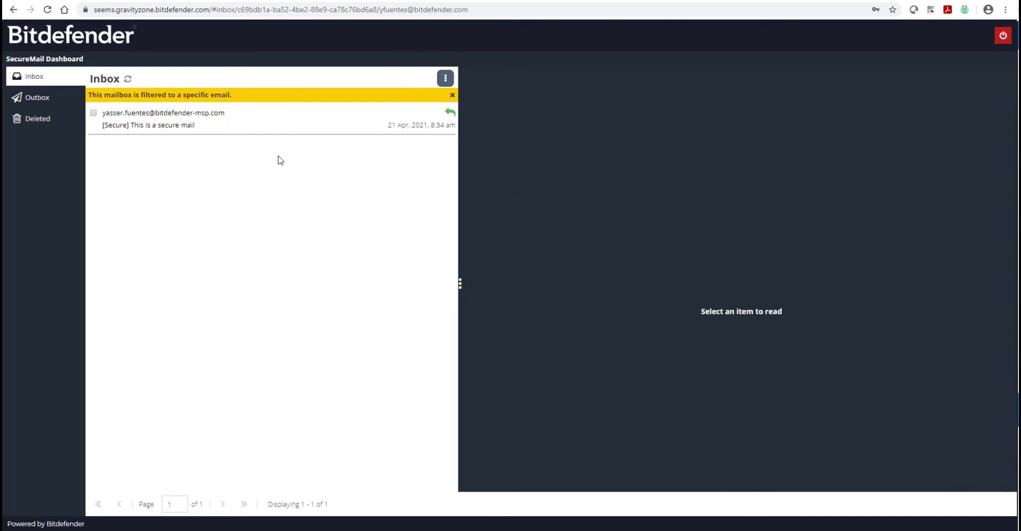
left_click(213, 123)
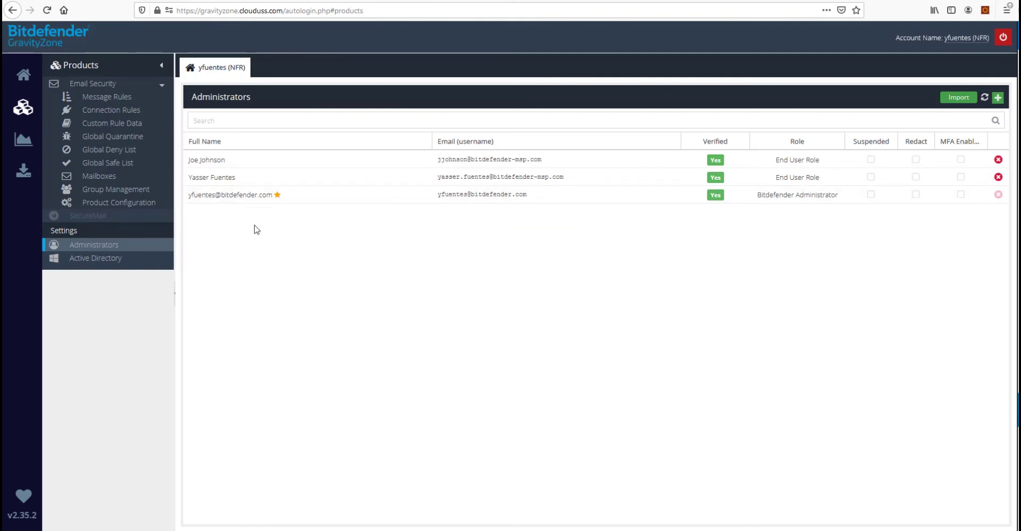
Inspect message rule 19 SecureMail, then go to the Custom Rule Data list
left_click(115, 99)
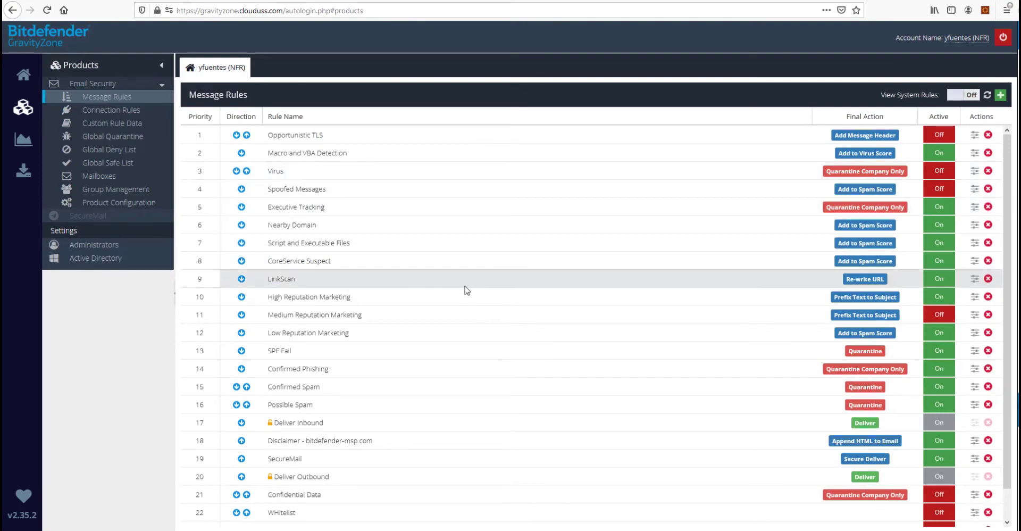
left_click(341, 459)
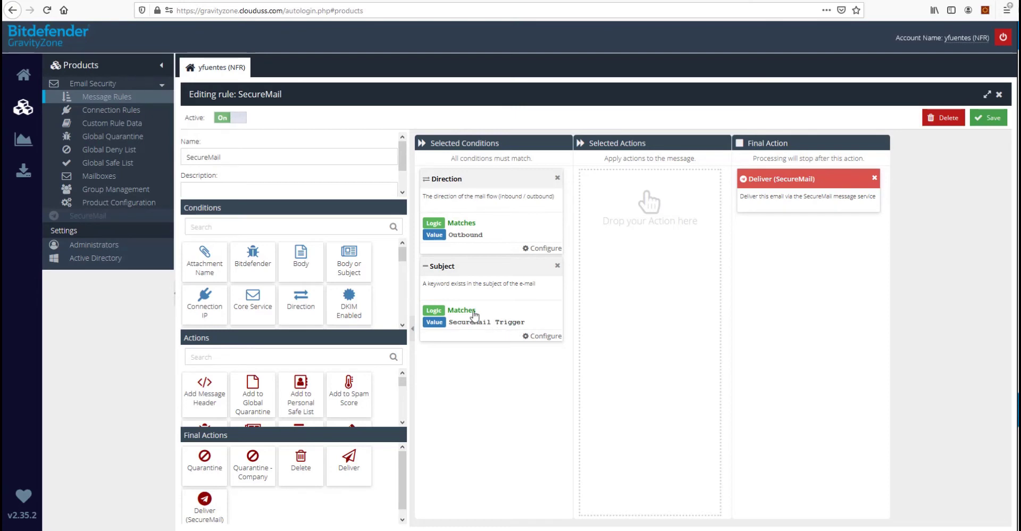
left_click(111, 122)
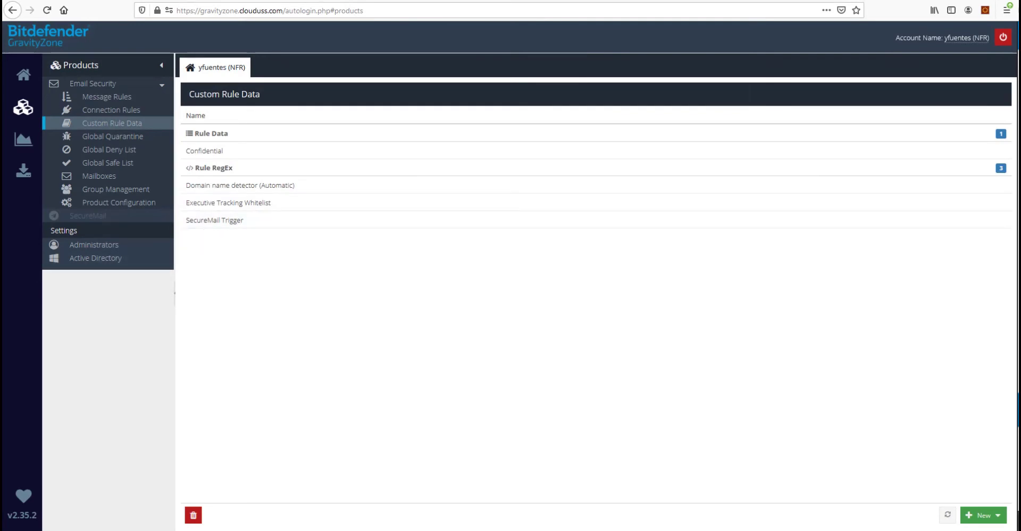
Escape the closing bracket in the SecureMail Trigger regex so it reads \[Secure\]
left_click(215, 220)
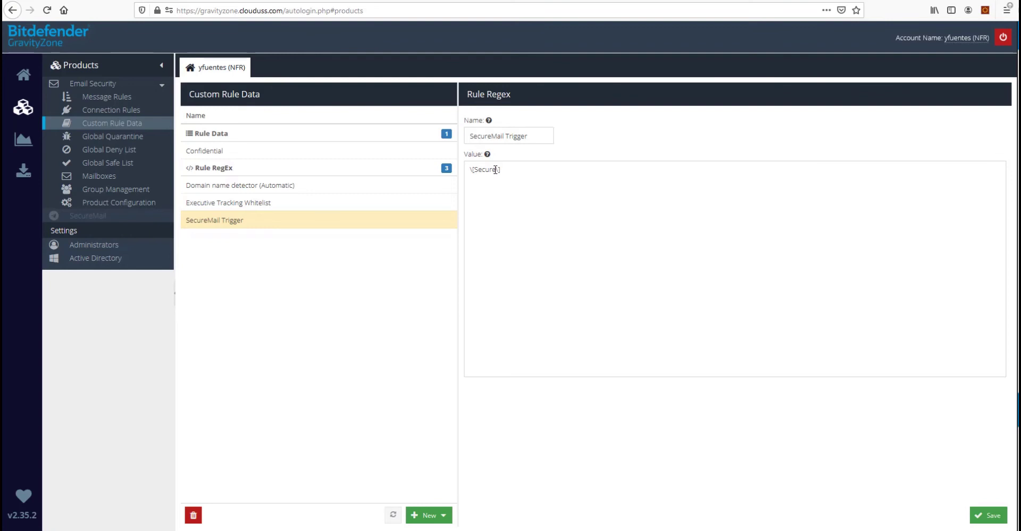
left_click(495, 169)
type("\\")
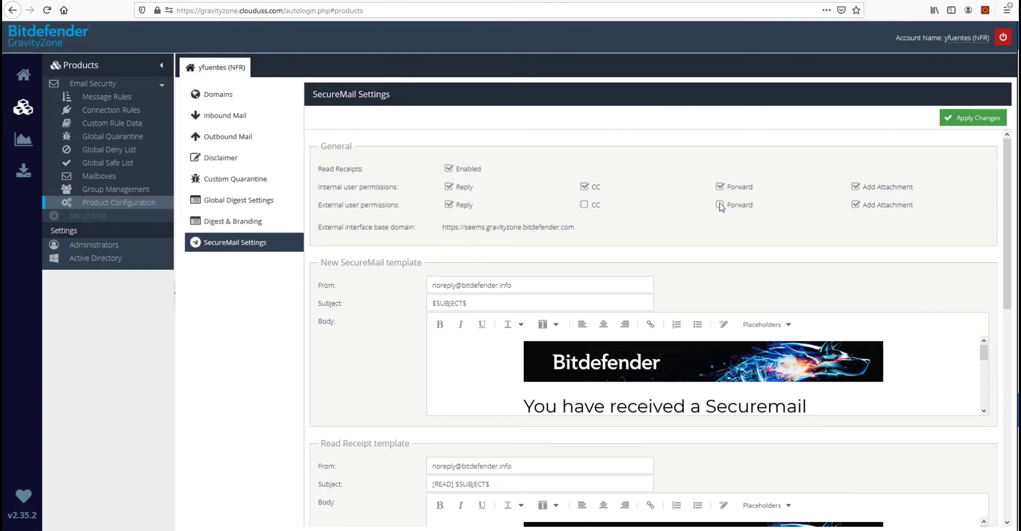
scroll(916, 256, "down", 3)
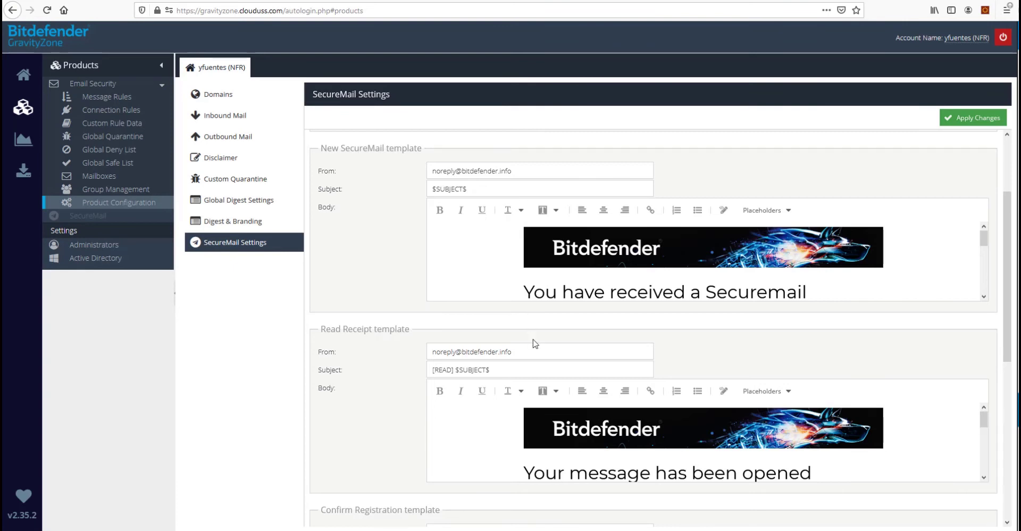
scroll(533, 344, "down", 2)
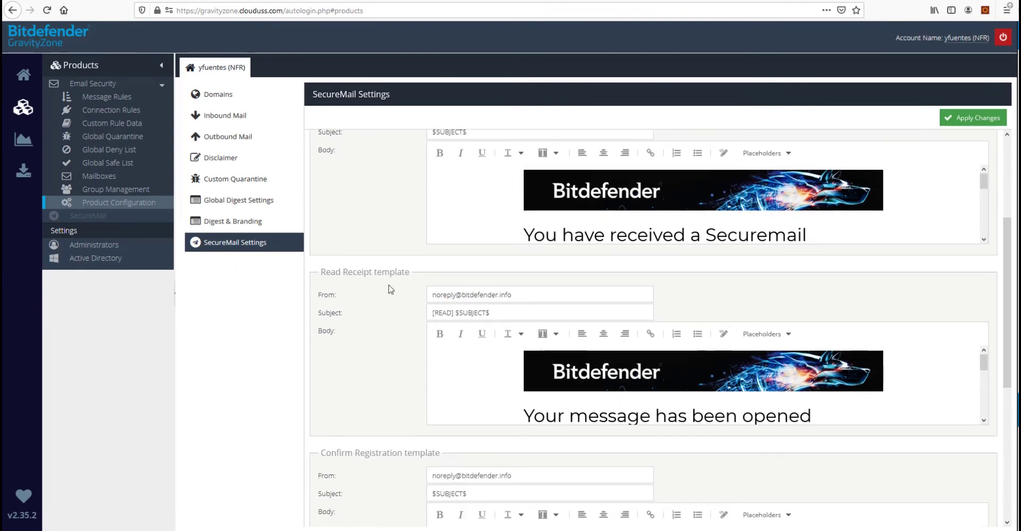
scroll(372, 298, "down", 2)
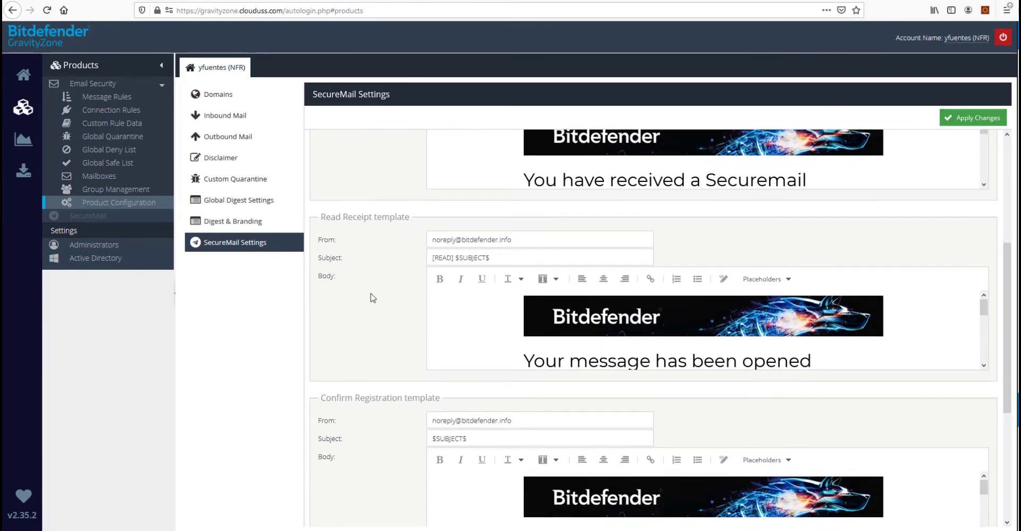
scroll(371, 297, "down", 3)
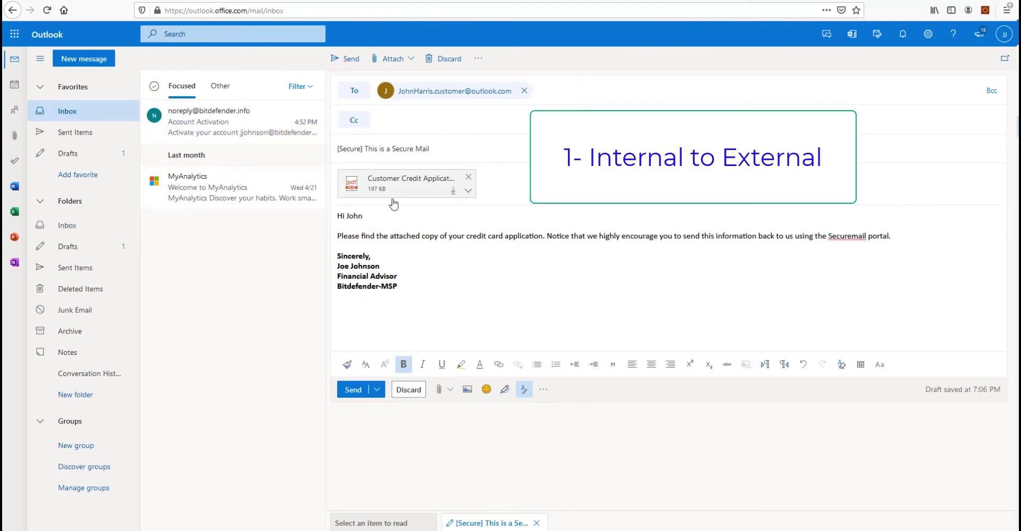
Point out the Secure tag in the subject and send the draft to the customer
double_click(355, 148)
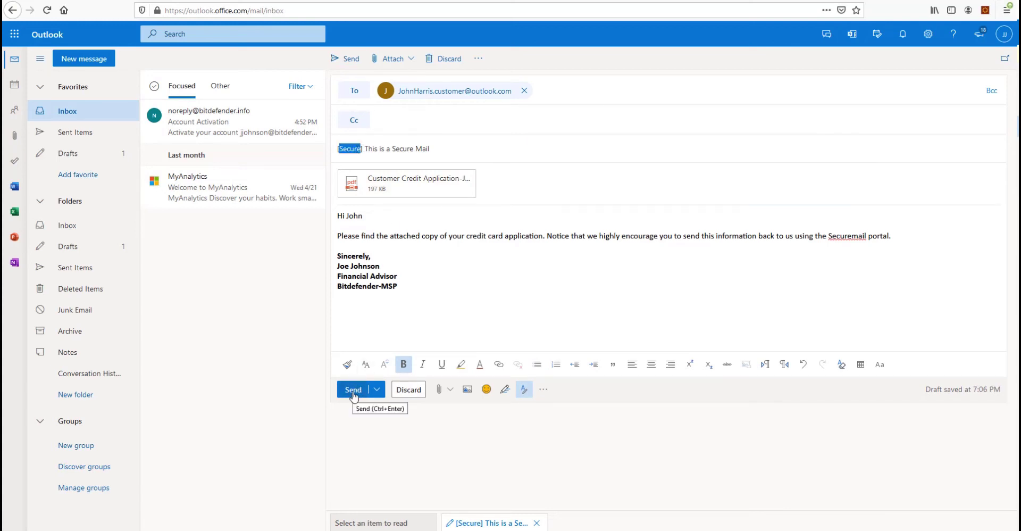
left_click(354, 390)
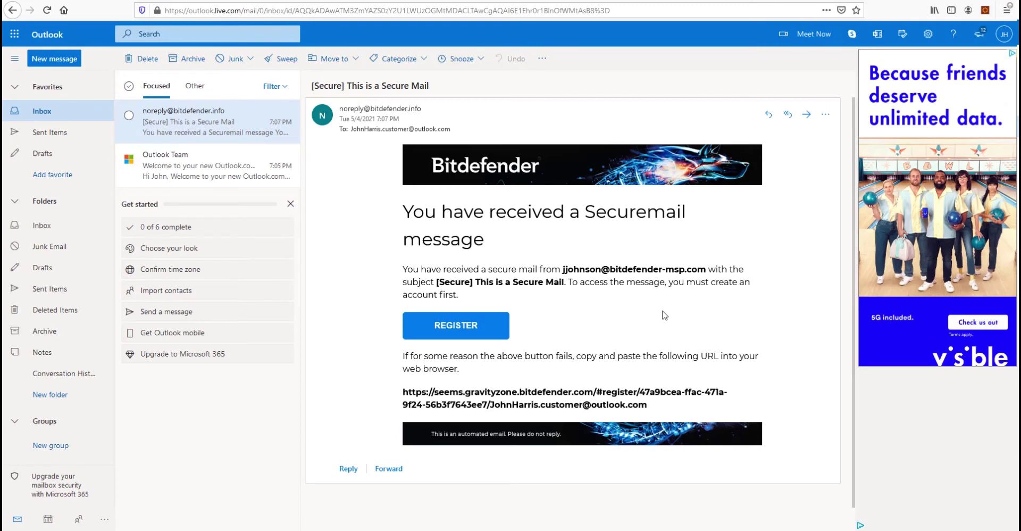
Open the [Secure] noreply notification and follow its REGISTER link to the SecureMail Register page
left_click(478, 340)
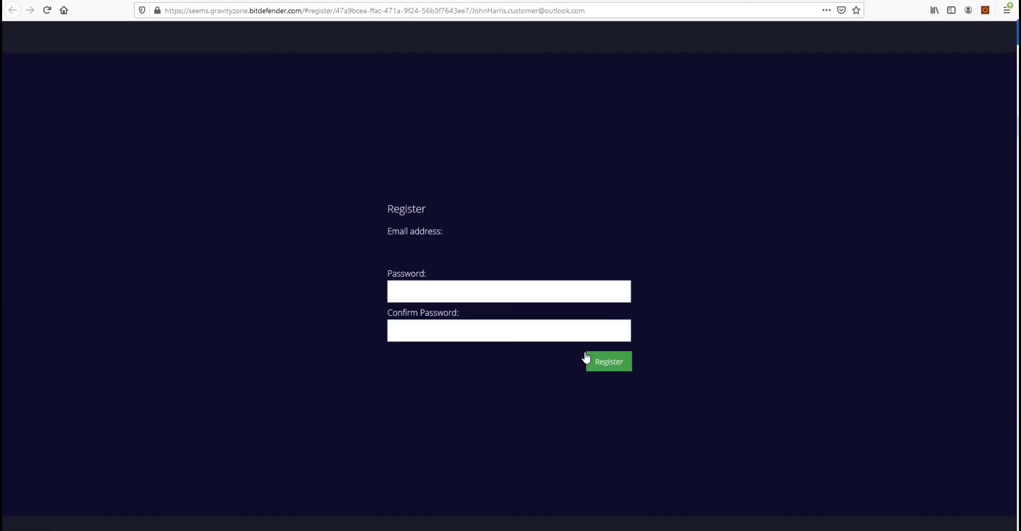
Register the SecureMail account with a password and its confirmation, then close the Confirmation required tab
left_click(491, 294)
type("**********")
key("Tab")
type("***********")
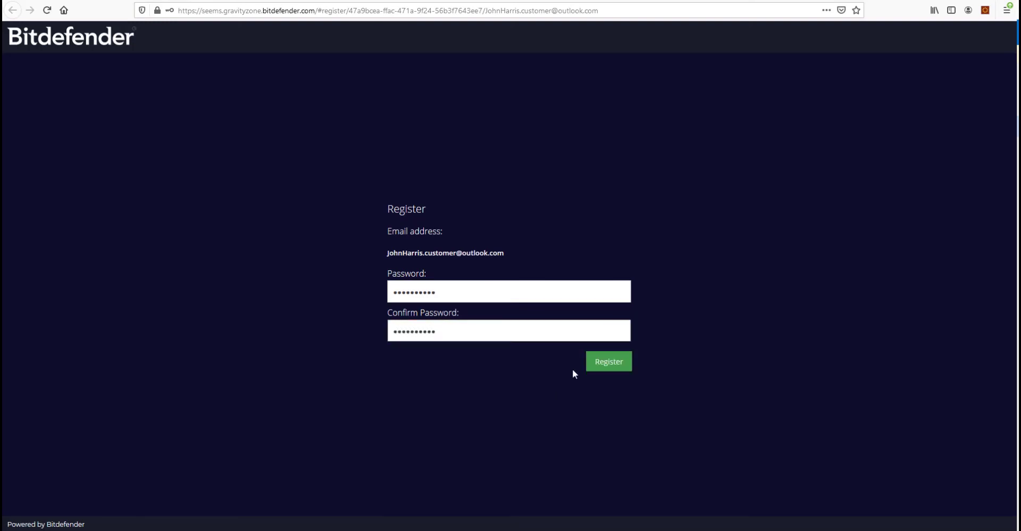
left_click(617, 369)
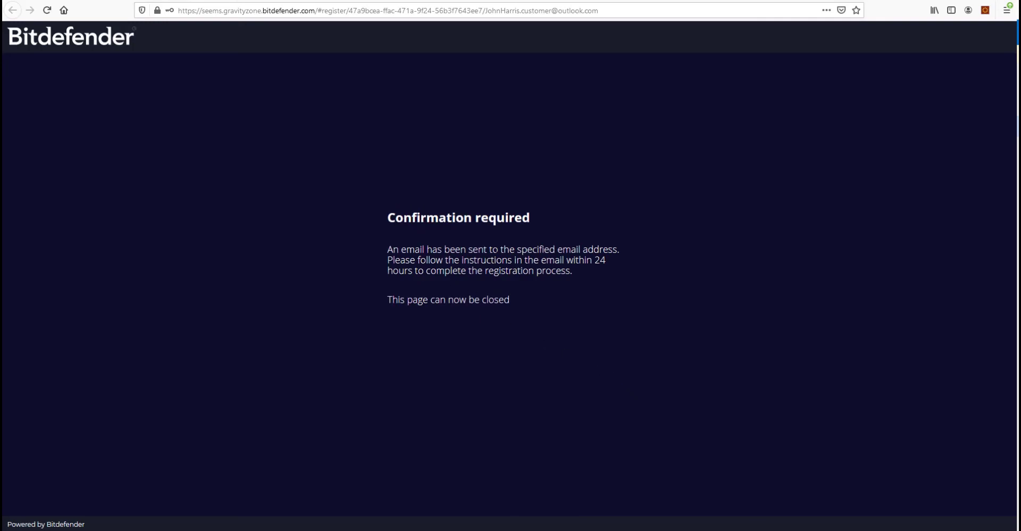
key("ctrl+w")
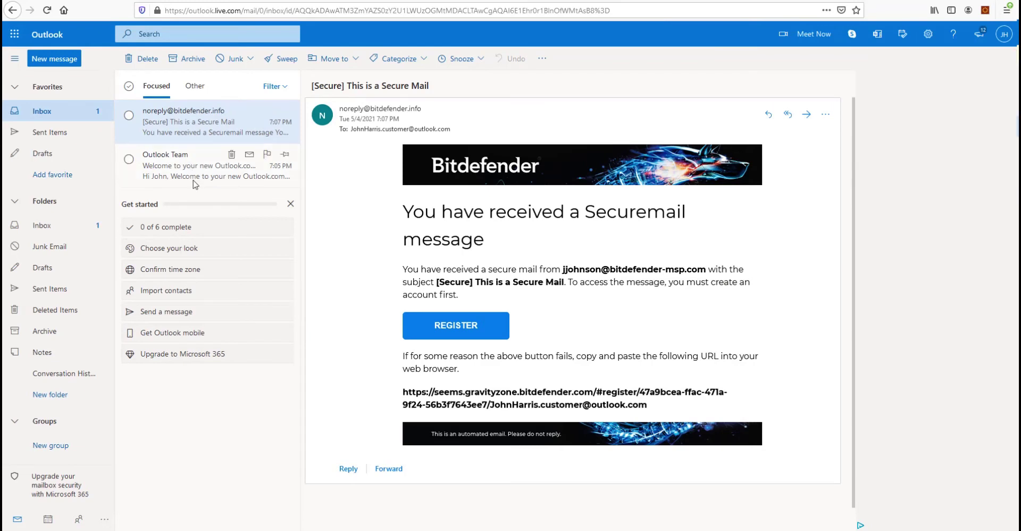
Refresh the inbox and confirm the registration from the Account Confirmation email under Other
left_click(72, 116)
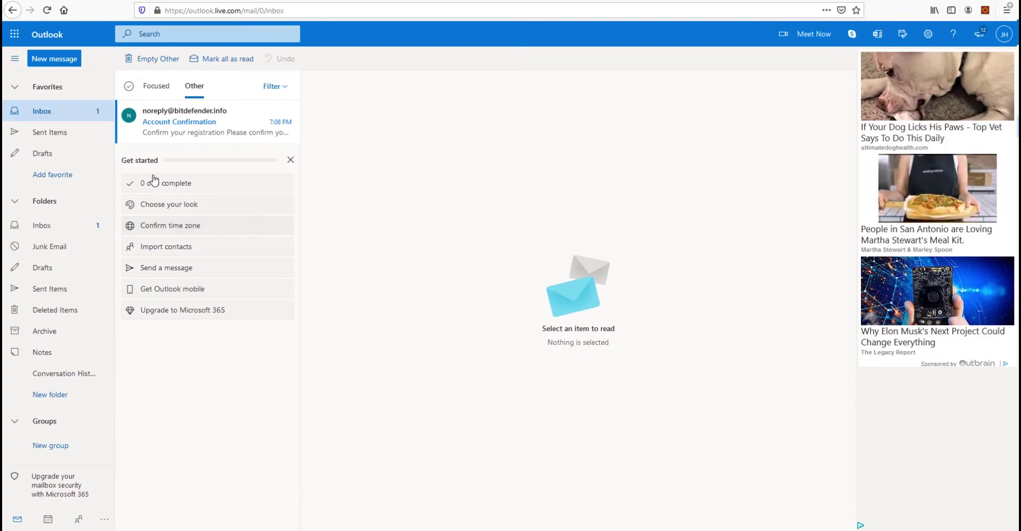
left_click(165, 117)
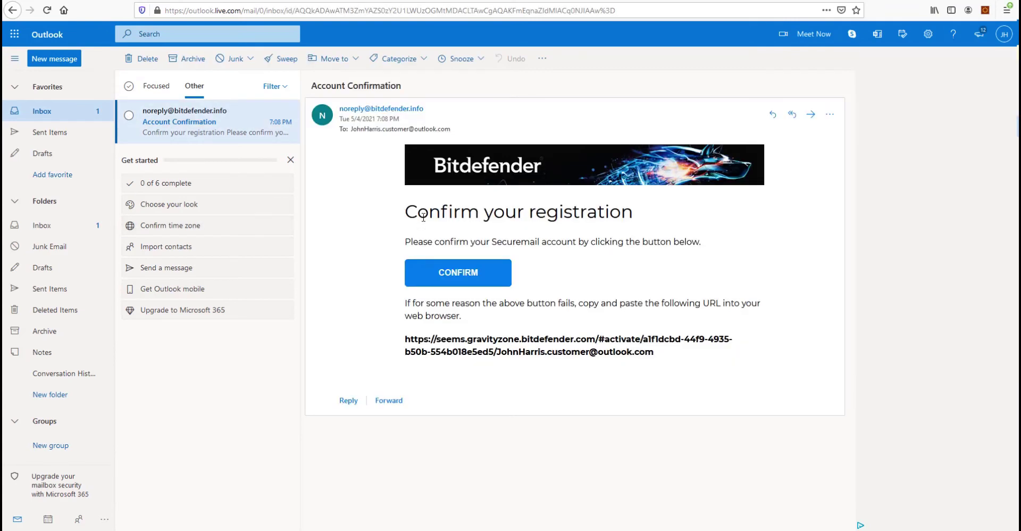
left_click(461, 277)
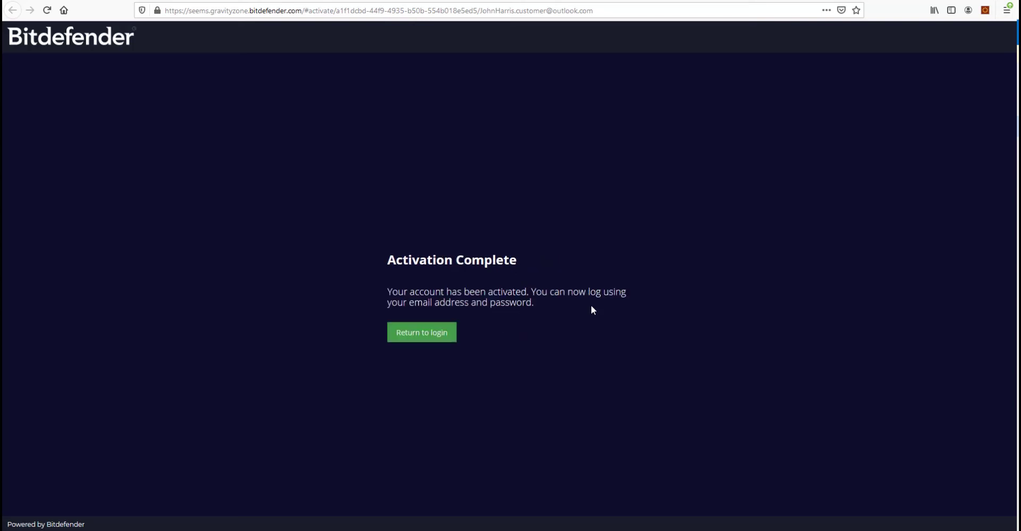
Return to the SecureMail login page and sign in with the new account password
left_click(436, 336)
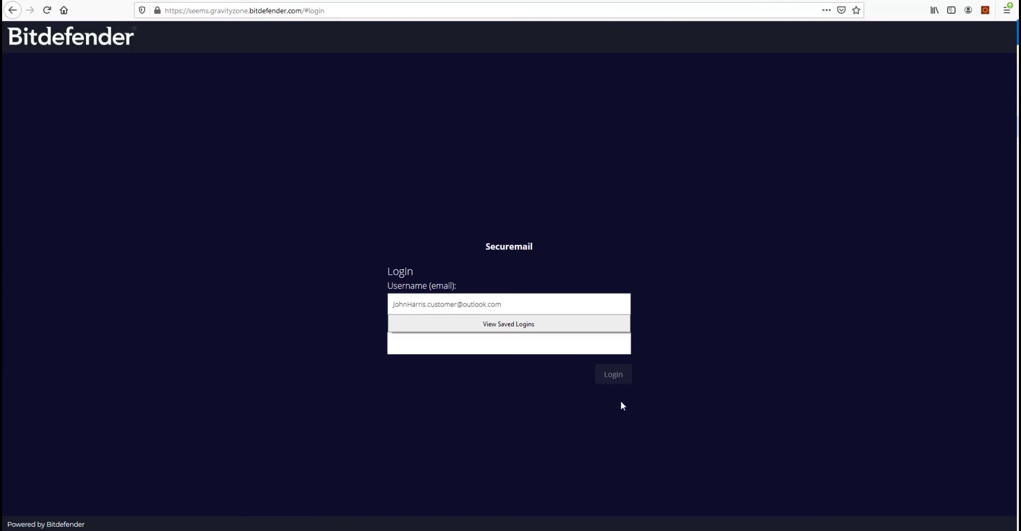
left_click(501, 341)
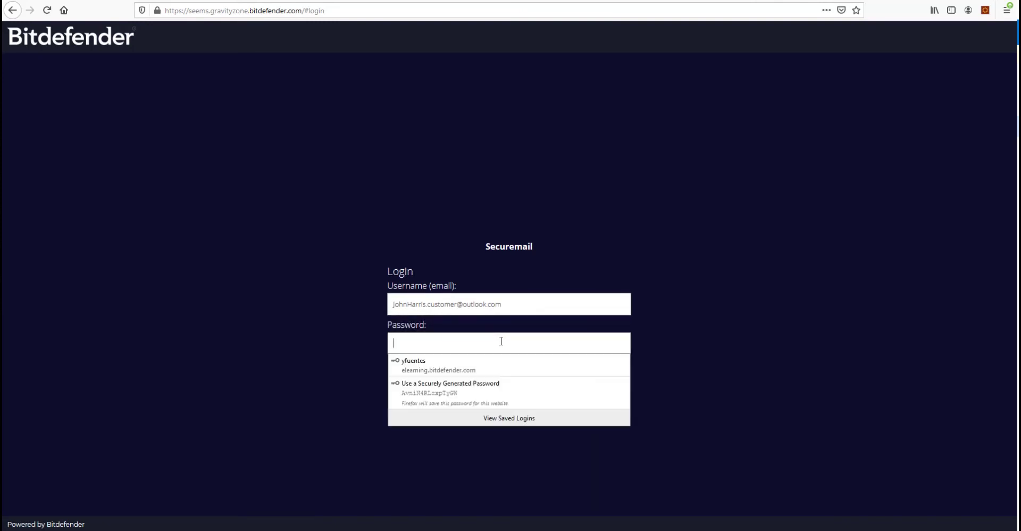
type("•••••••••")
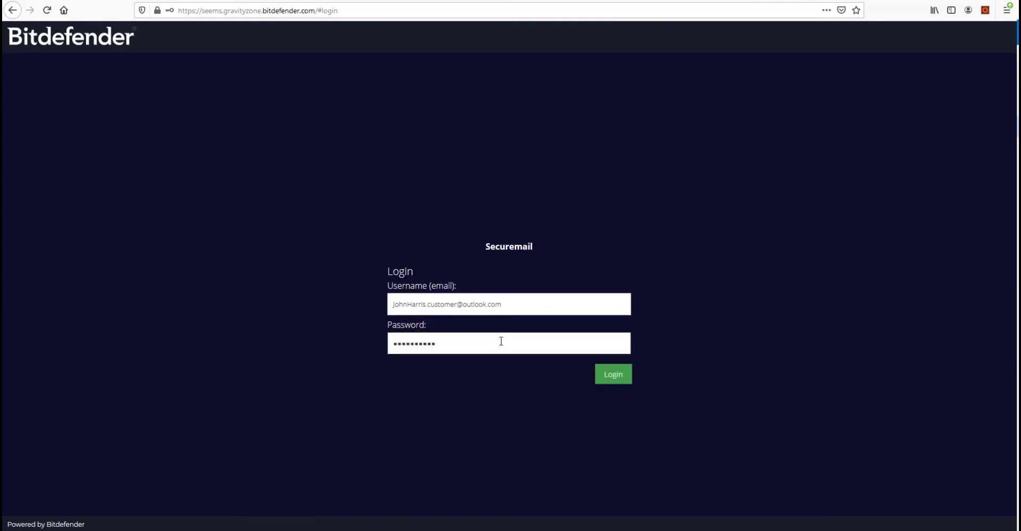
key("Return")
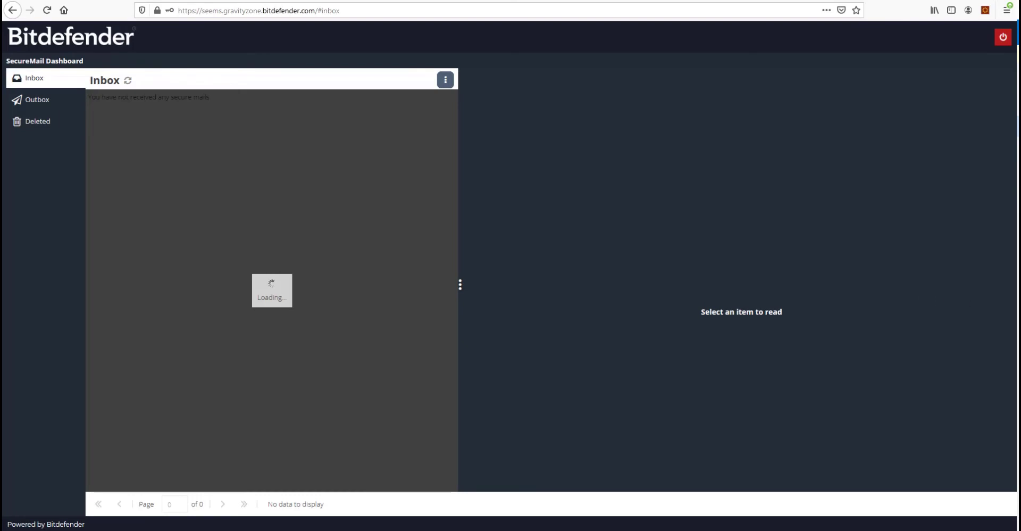
Reply to the advisor's secure mail with the prepared text and Customer Credit Application-JH.pdf attached
left_click(340, 109)
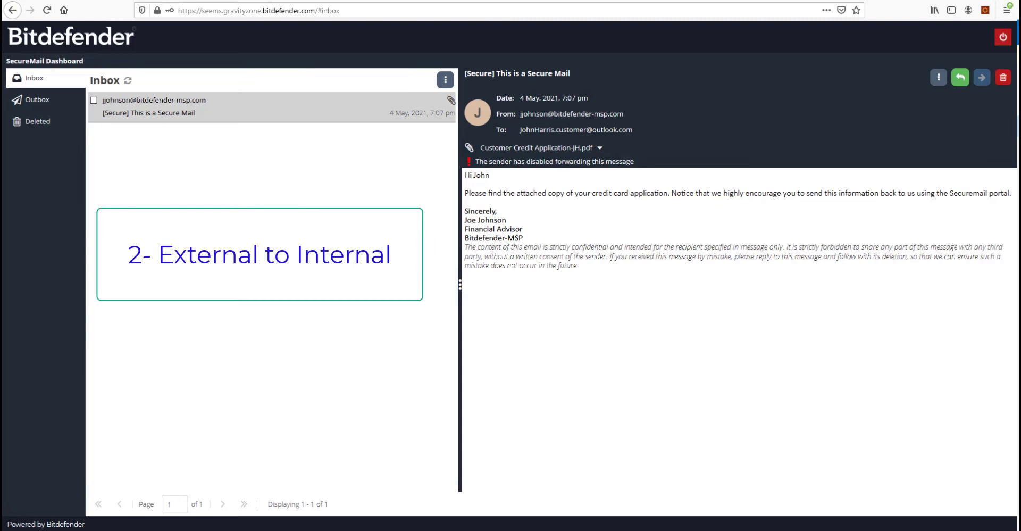
left_click(960, 79)
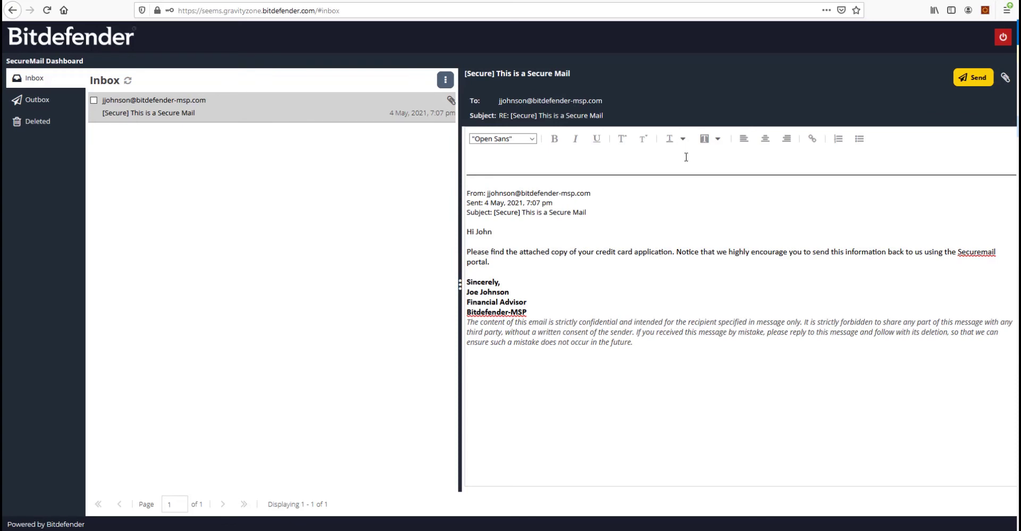
type("Hi Joe,  Thanks for your email. See my completed application attached.  Let me know if you need anything else from my side.  Best regards, John")
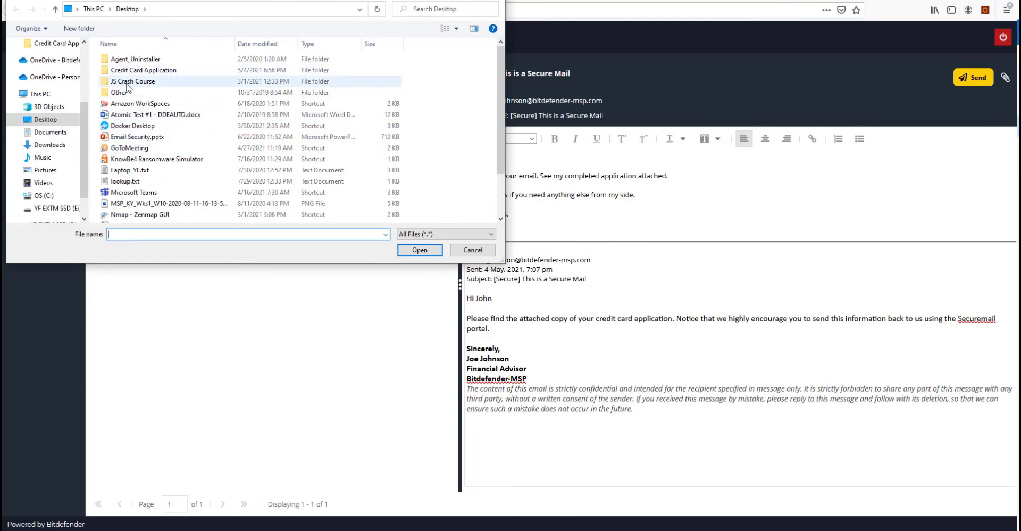
double_click(137, 75)
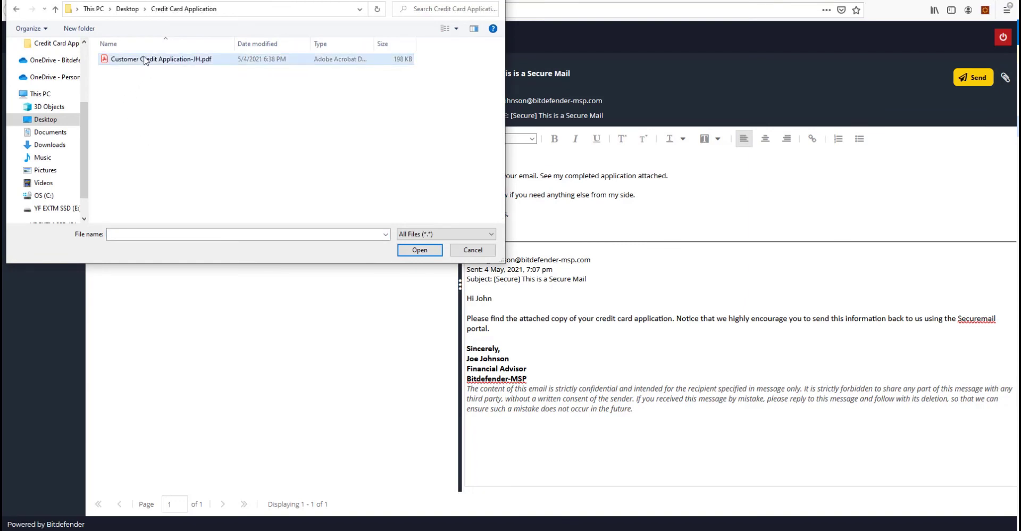
double_click(145, 60)
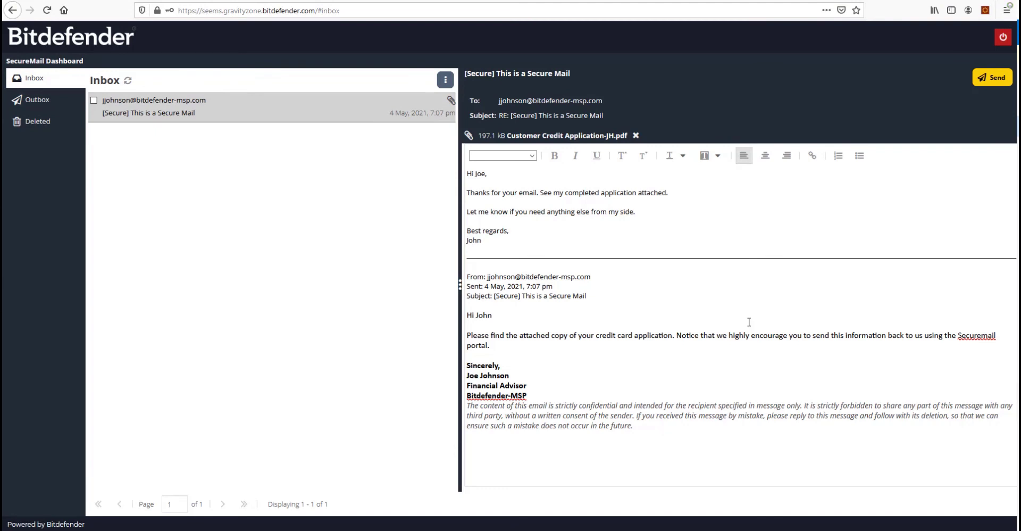
left_click(982, 77)
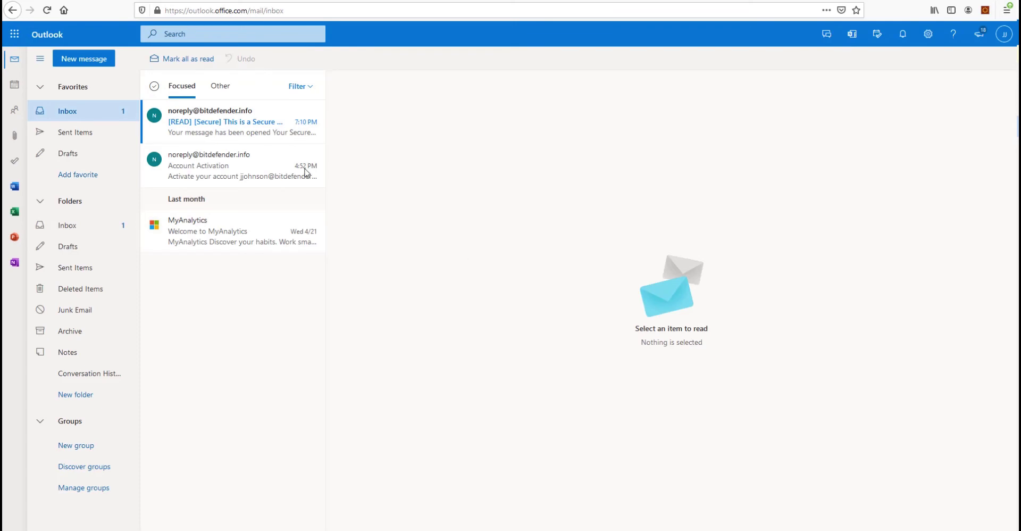
Check the [READ] receipt's 'Your message has been opened' heading, then log into the GravityZone portal
left_click(233, 130)
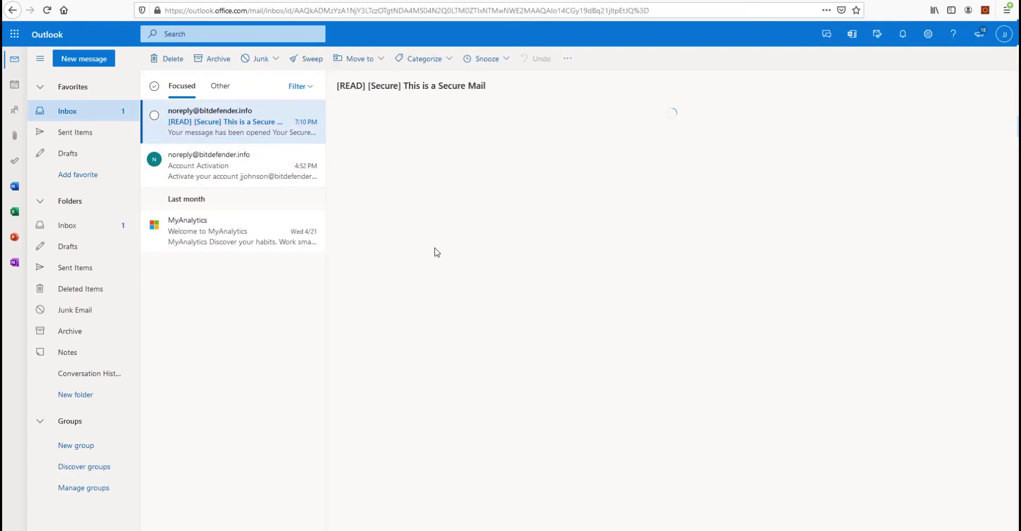
left_click_drag(501, 202, 793, 212)
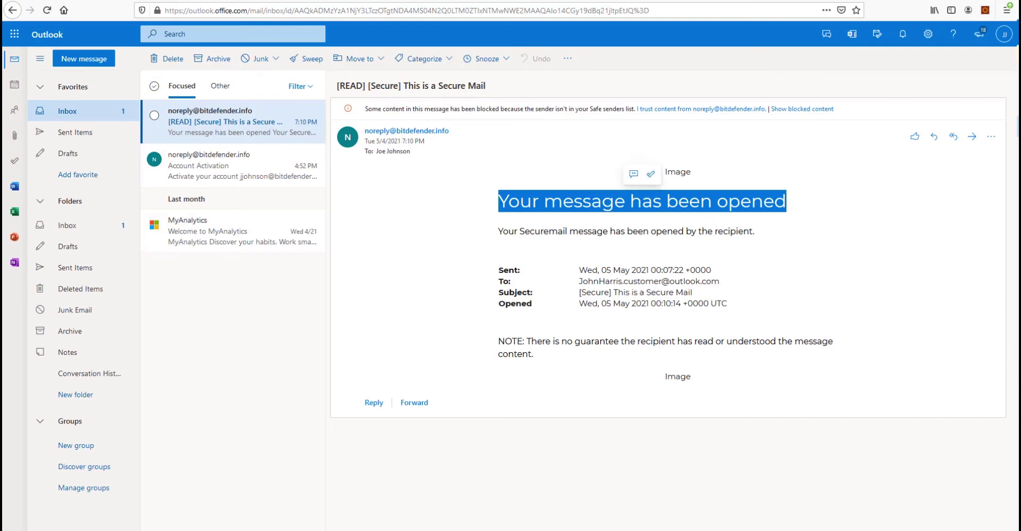
key("Return")
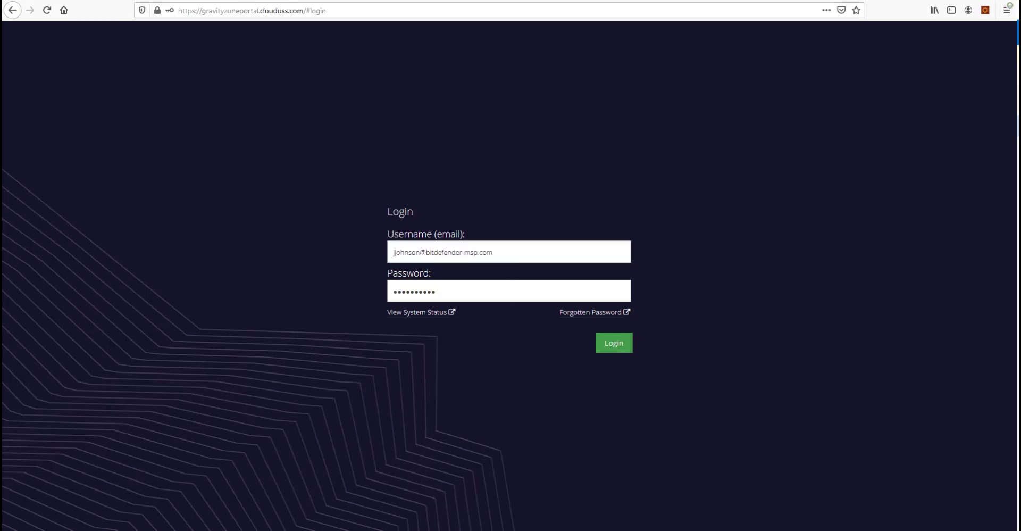
left_click(615, 344)
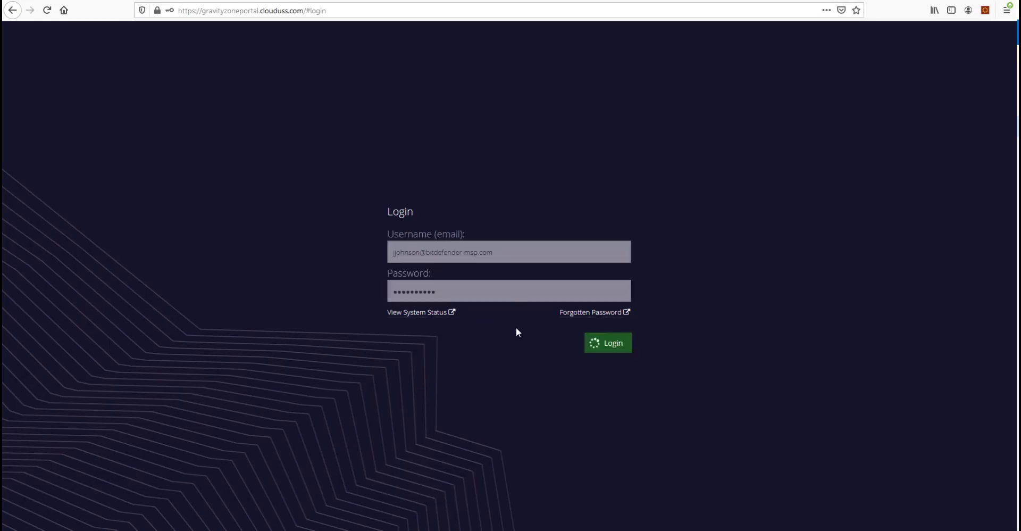
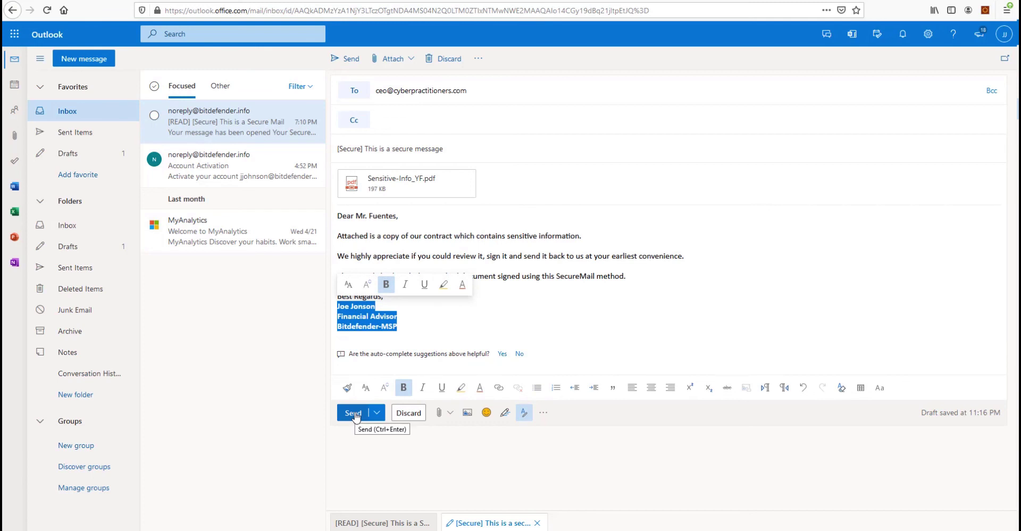
Send the '[Secure] This is a secure message' email with Sensitive-Info_YF.pdf, then view it in Sent Items
left_click(353, 413)
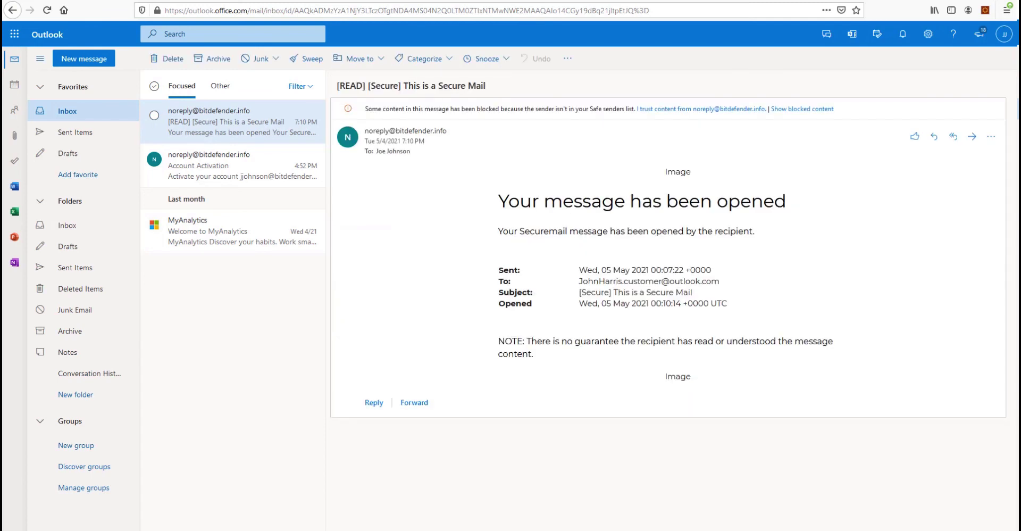
left_click(72, 133)
left_click(227, 152)
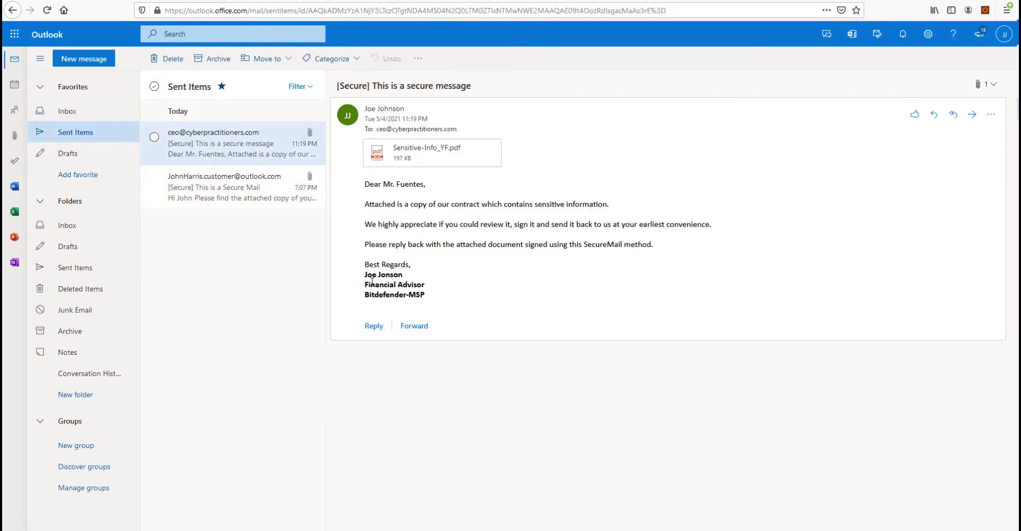
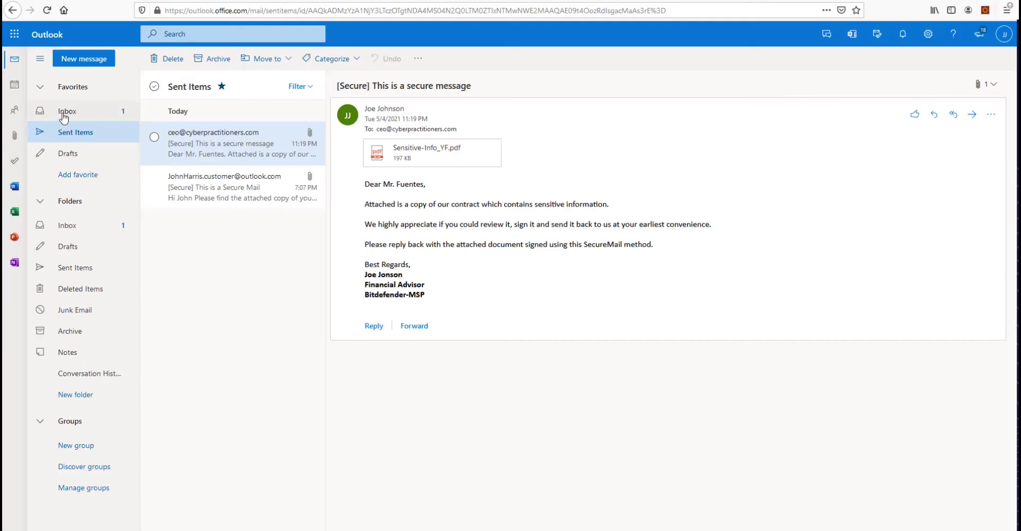
Open the latest Bitdefender secure mail notification from the Outlook inbox
left_click(63, 117)
left_click(250, 133)
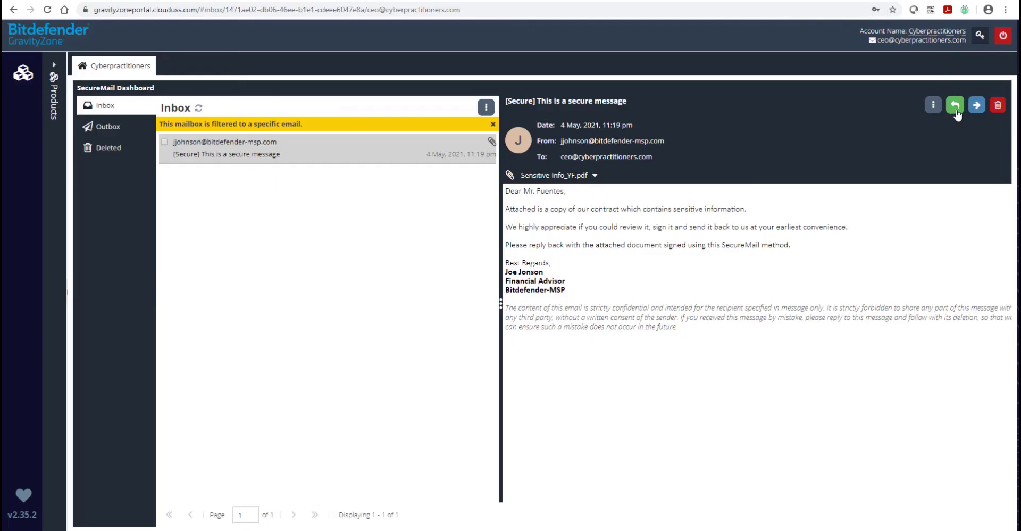
Reply to the secure message with the signed Sensitive-Info_YF.pdf attached and send it
left_click(955, 105)
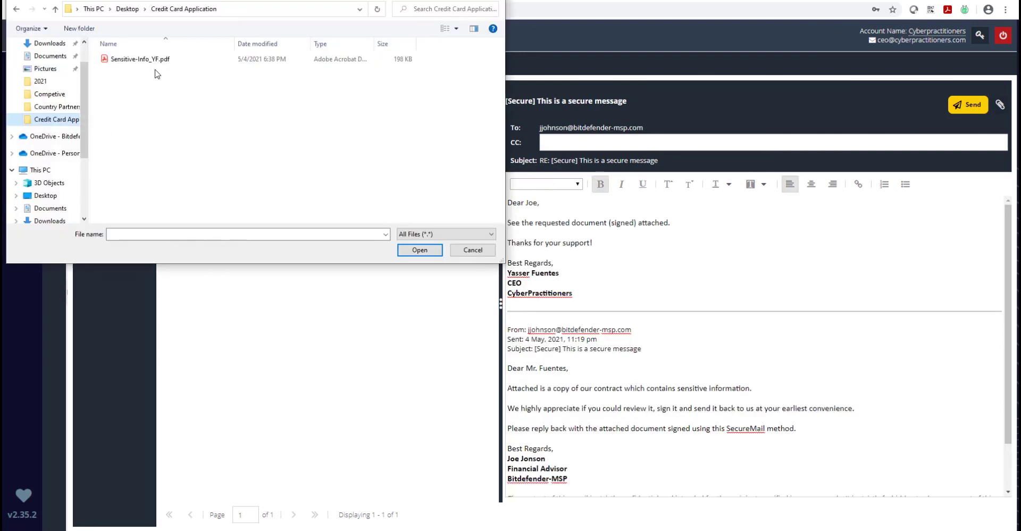
double_click(153, 66)
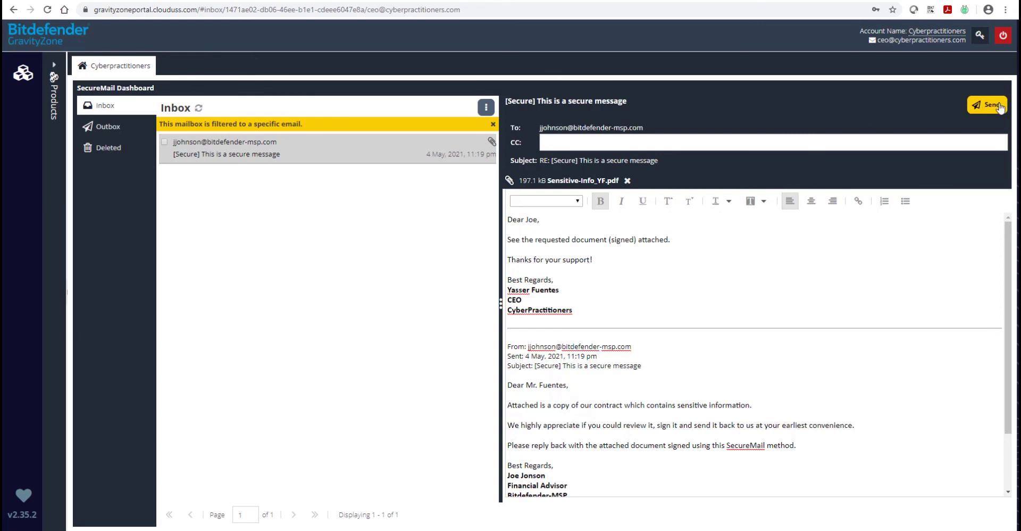
left_click(989, 105)
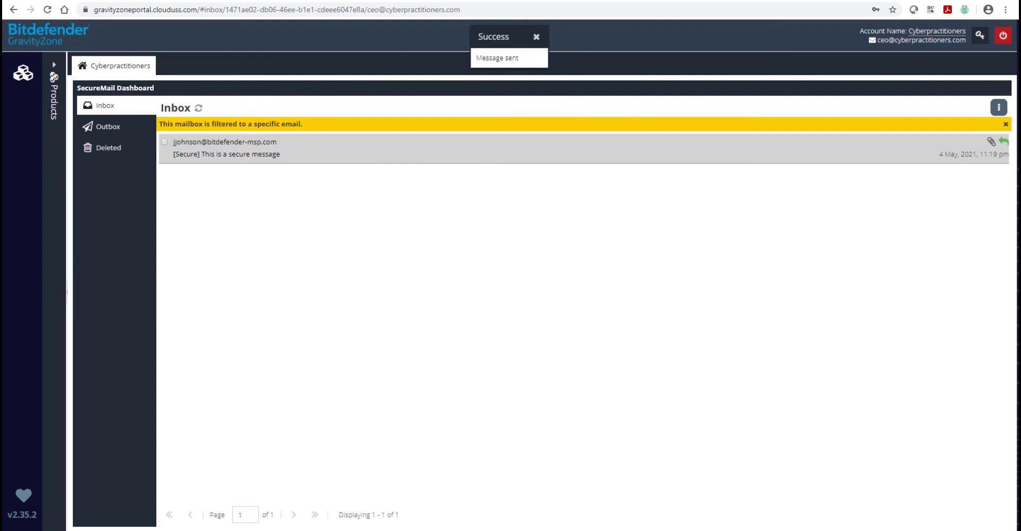
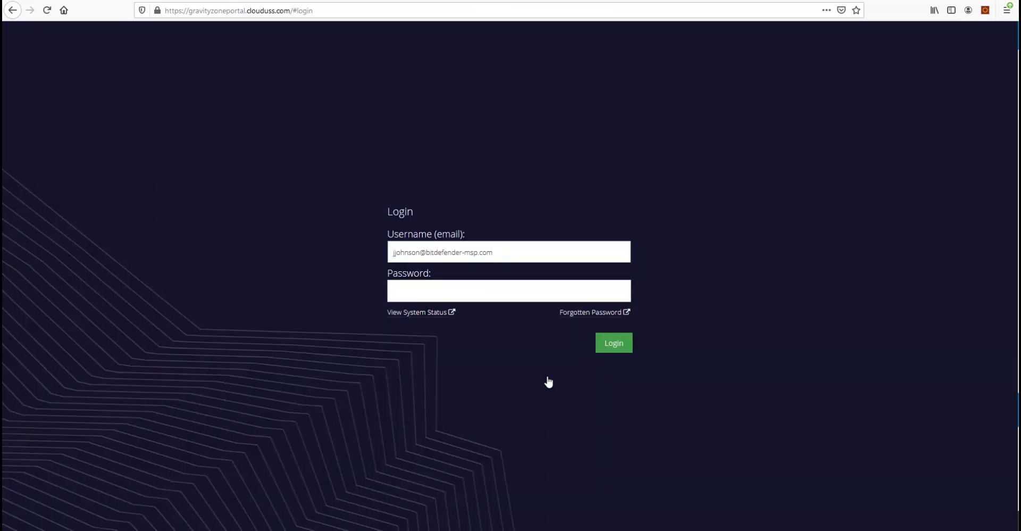
Log in to SecureMail with the account password and read the signed reply's body text
left_click(524, 295)
type("********")
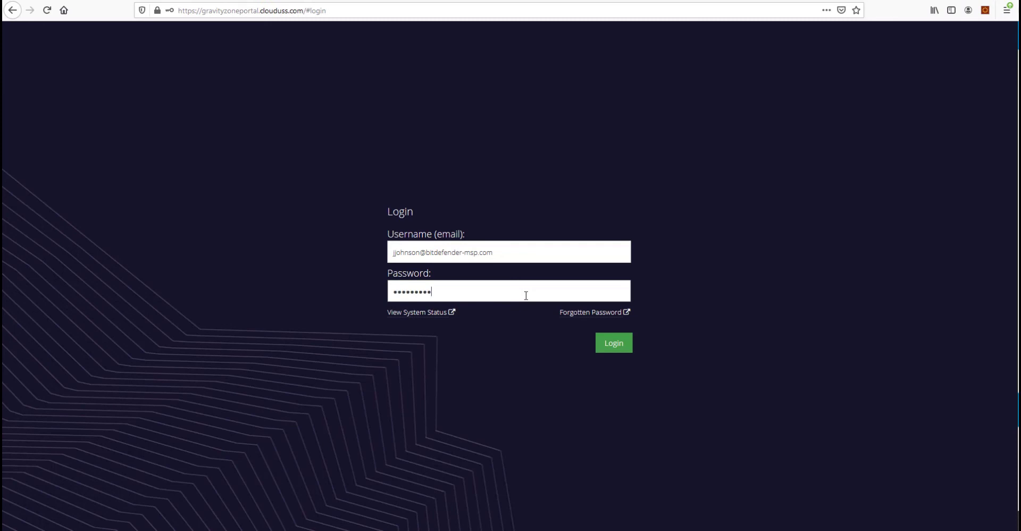
type("**")
key("Return")
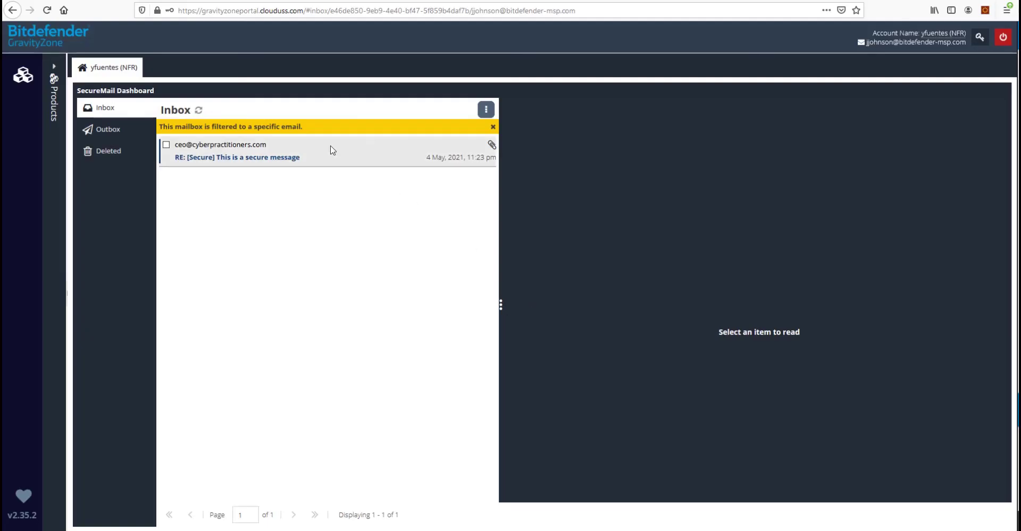
left_click(330, 148)
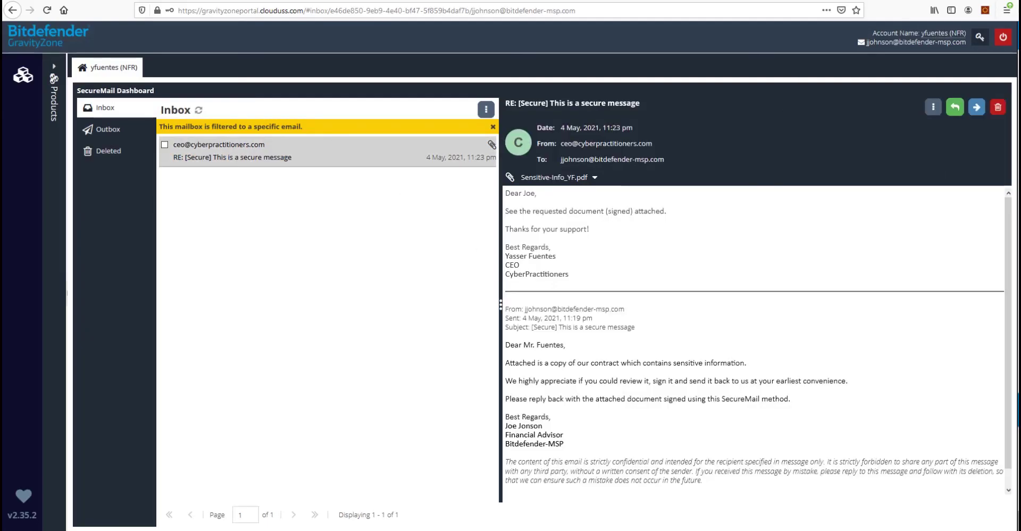
left_click_drag(506, 192, 578, 276)
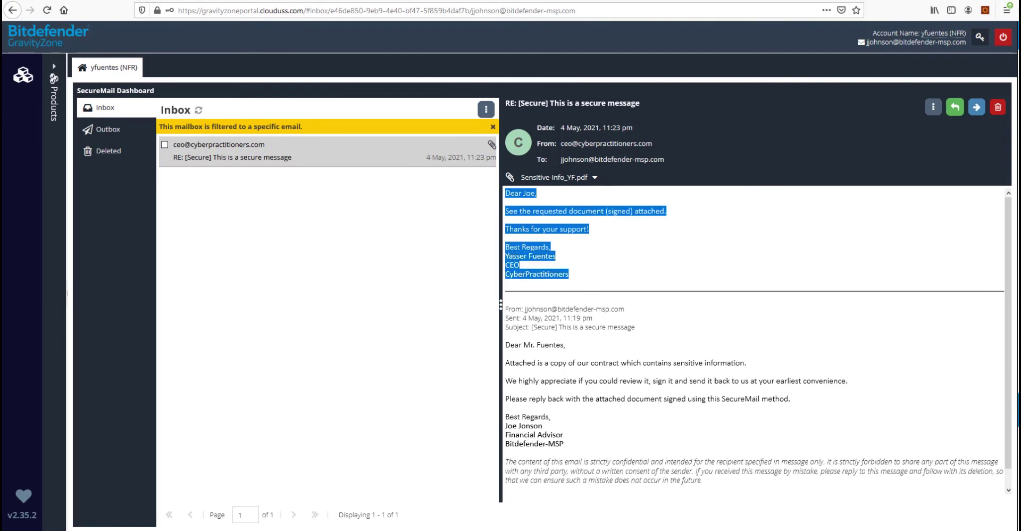
In the recipient's Outlook mailbox, open and read the read-receipt notification
key("alt+Tab")
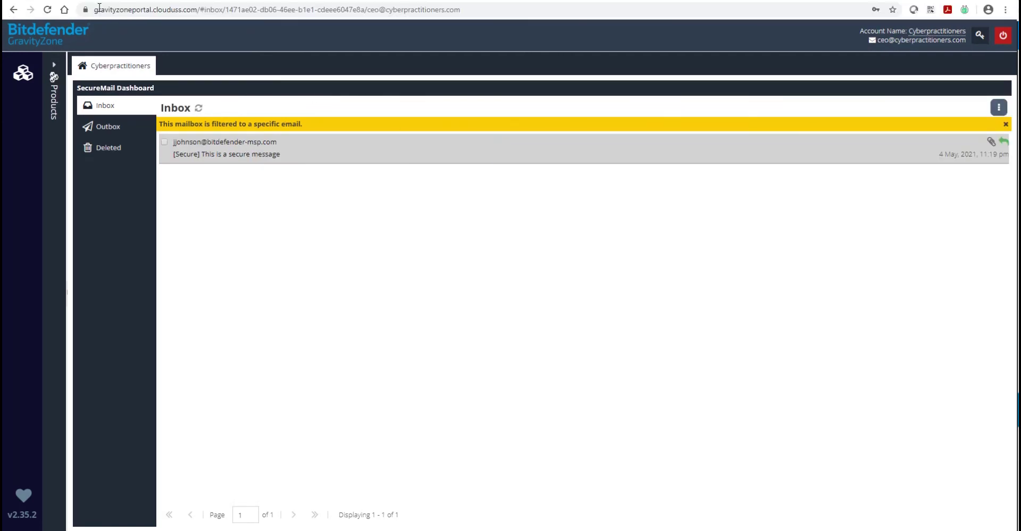
left_click(86, 1)
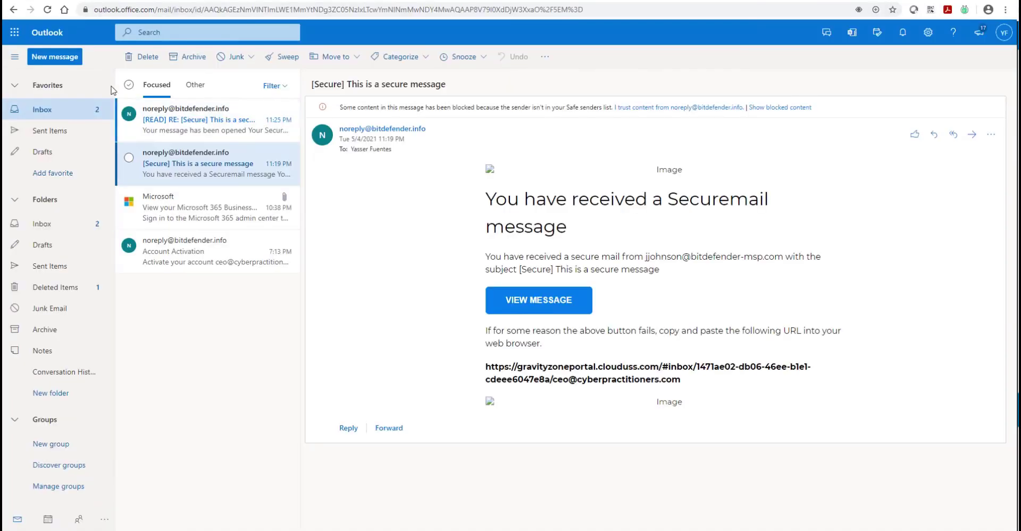
left_click(219, 123)
left_click_drag(486, 200, 757, 205)
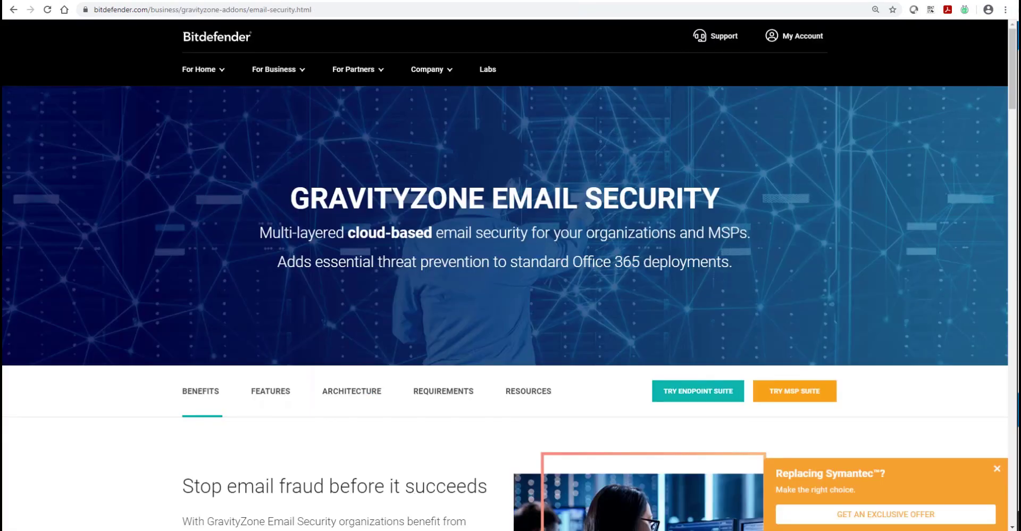